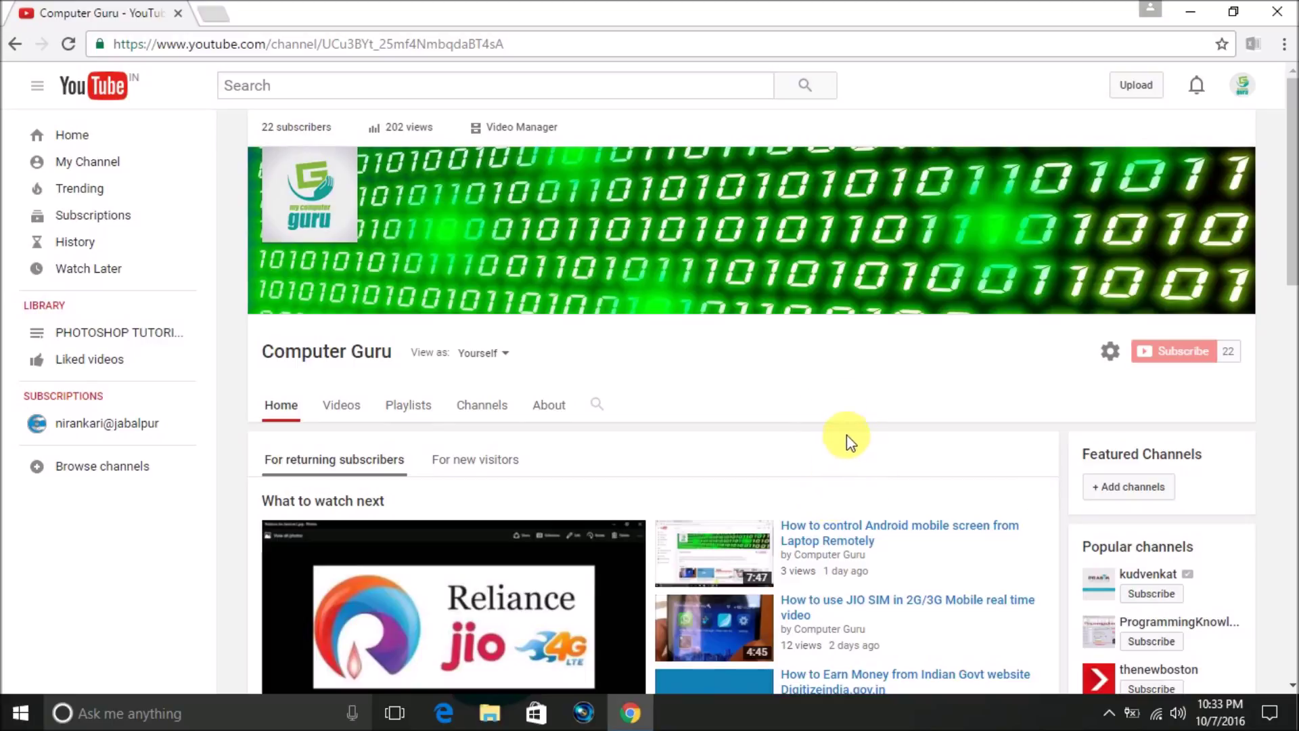
Minimize the browser and open the Network and Sharing Center through the desktop Network icon's properties.
click(1189, 22)
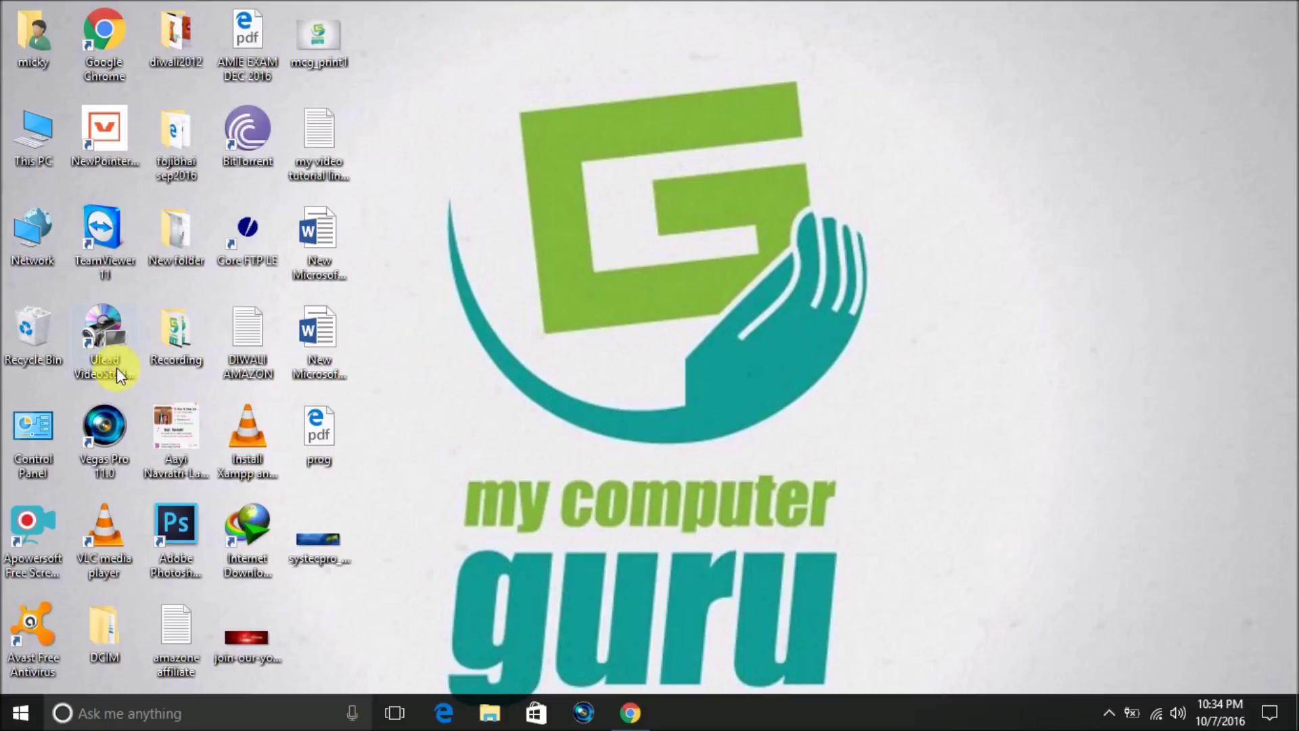
right_click(42, 241)
click(94, 425)
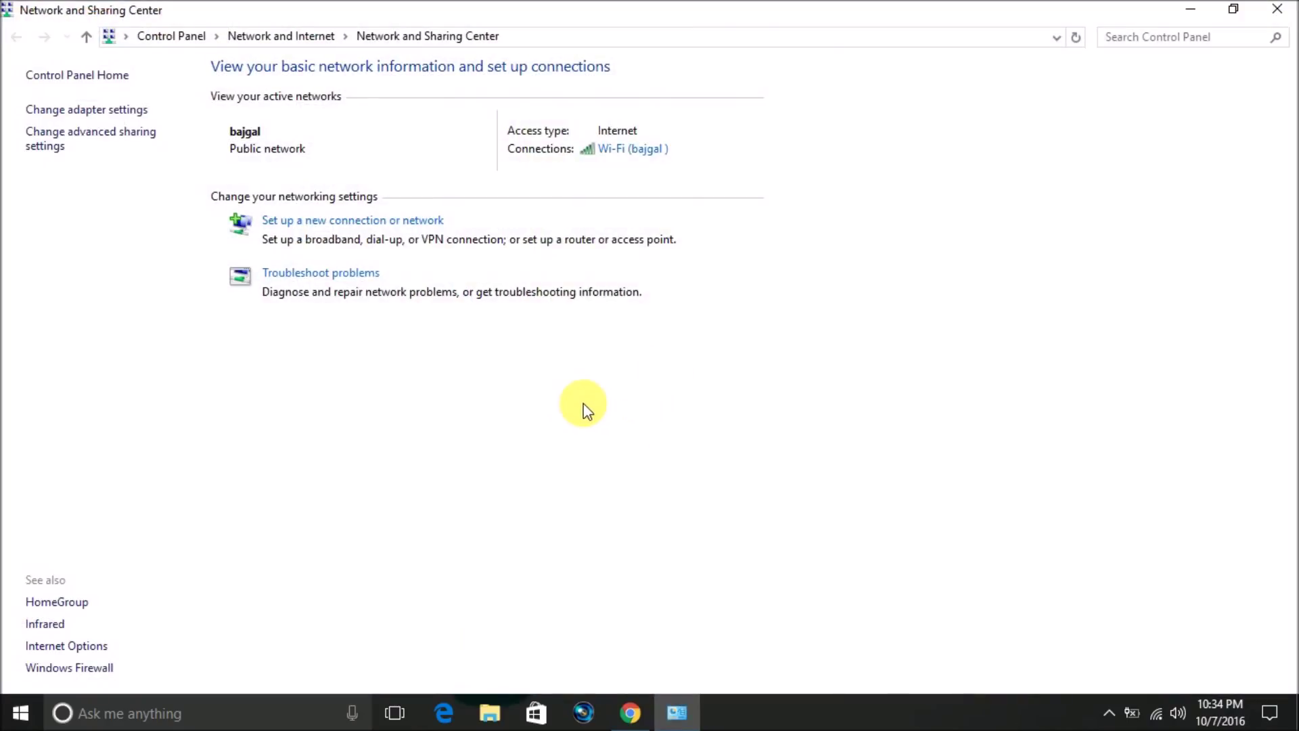
Disable File and Printer Sharing for Microsoft Networks on the active Wi-Fi connection and close its status window.
click(641, 150)
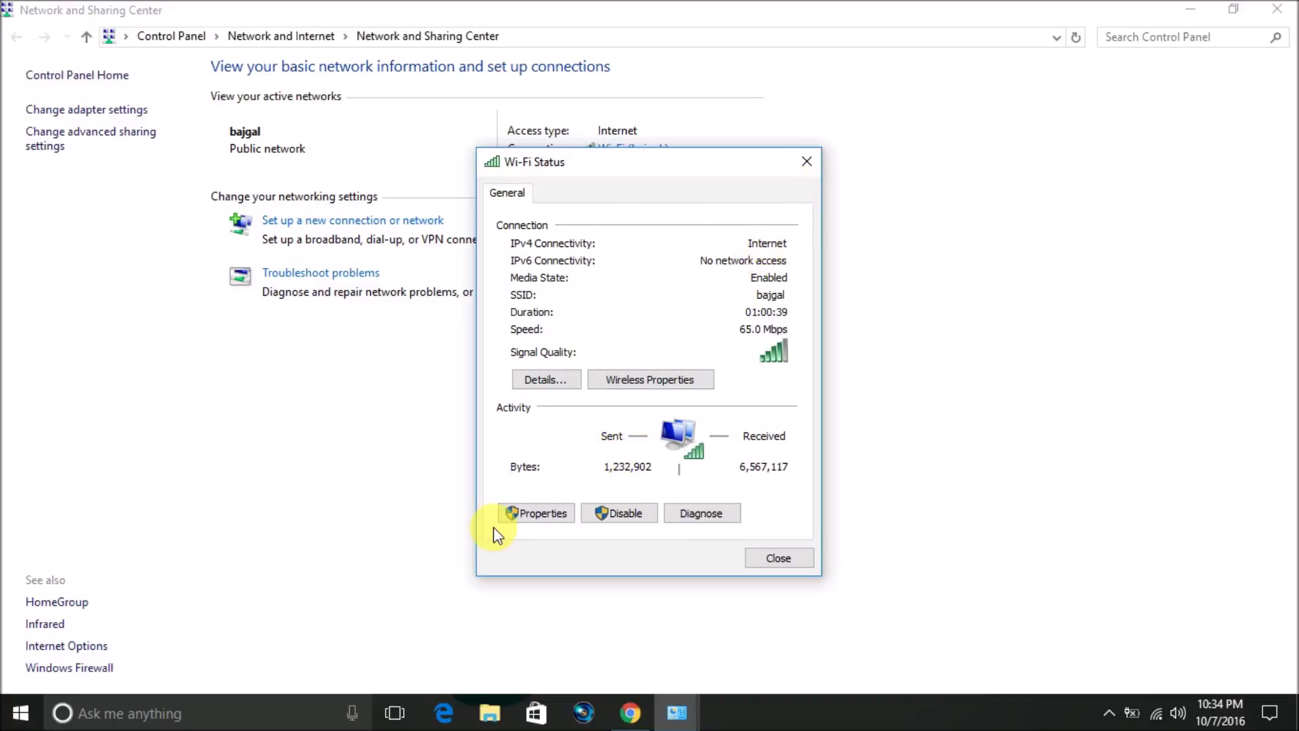
click(550, 513)
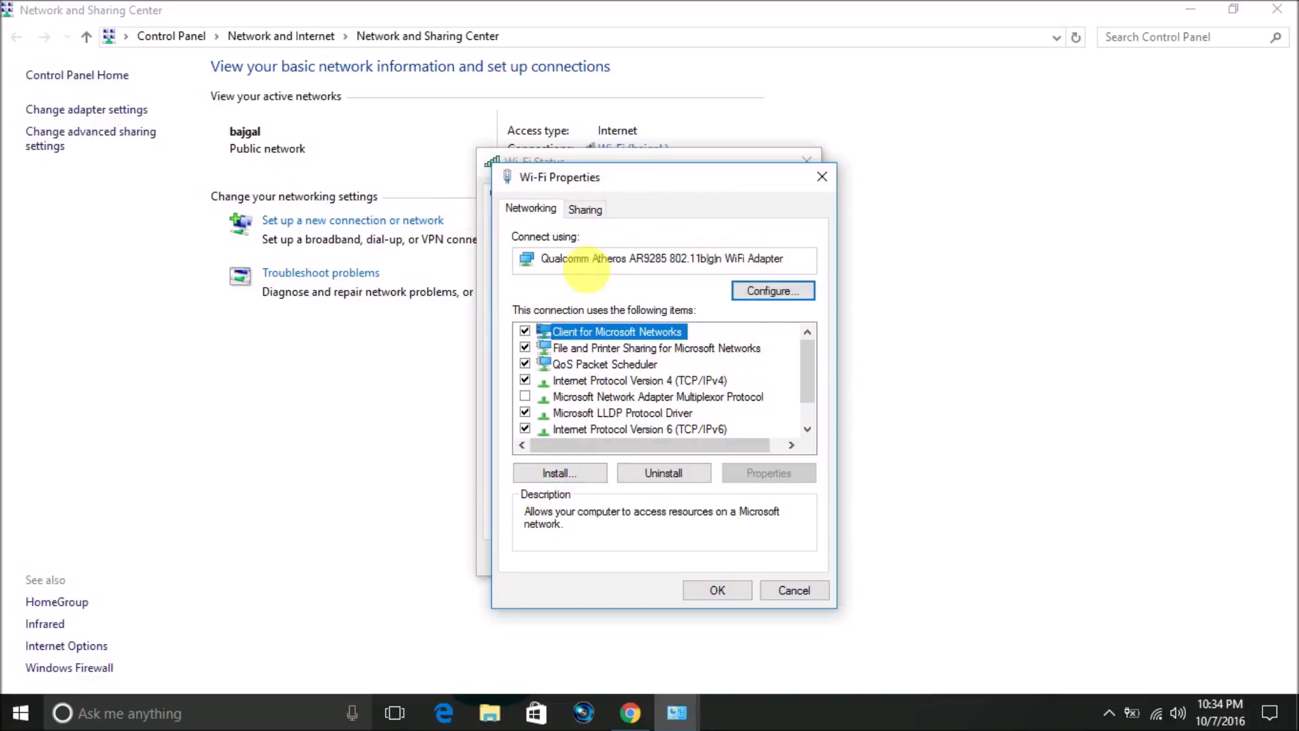
drag(674, 191, 670, 164)
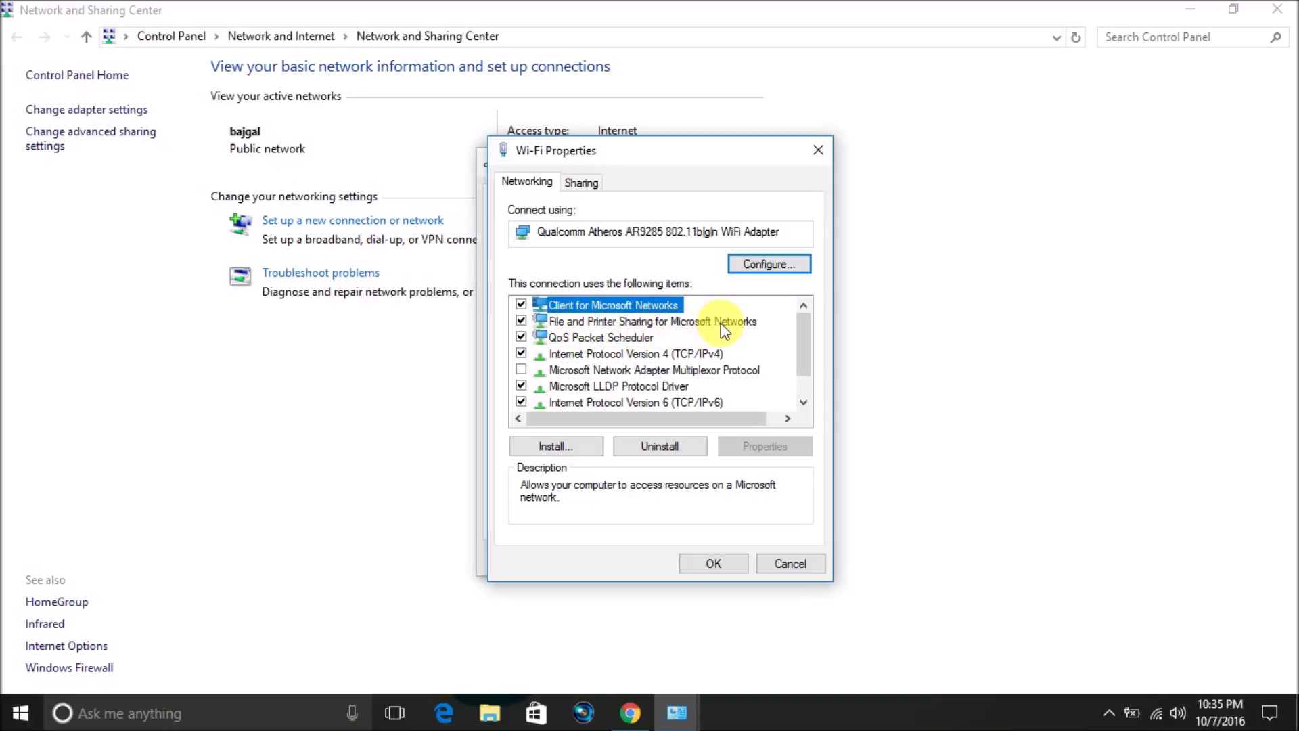
click(518, 319)
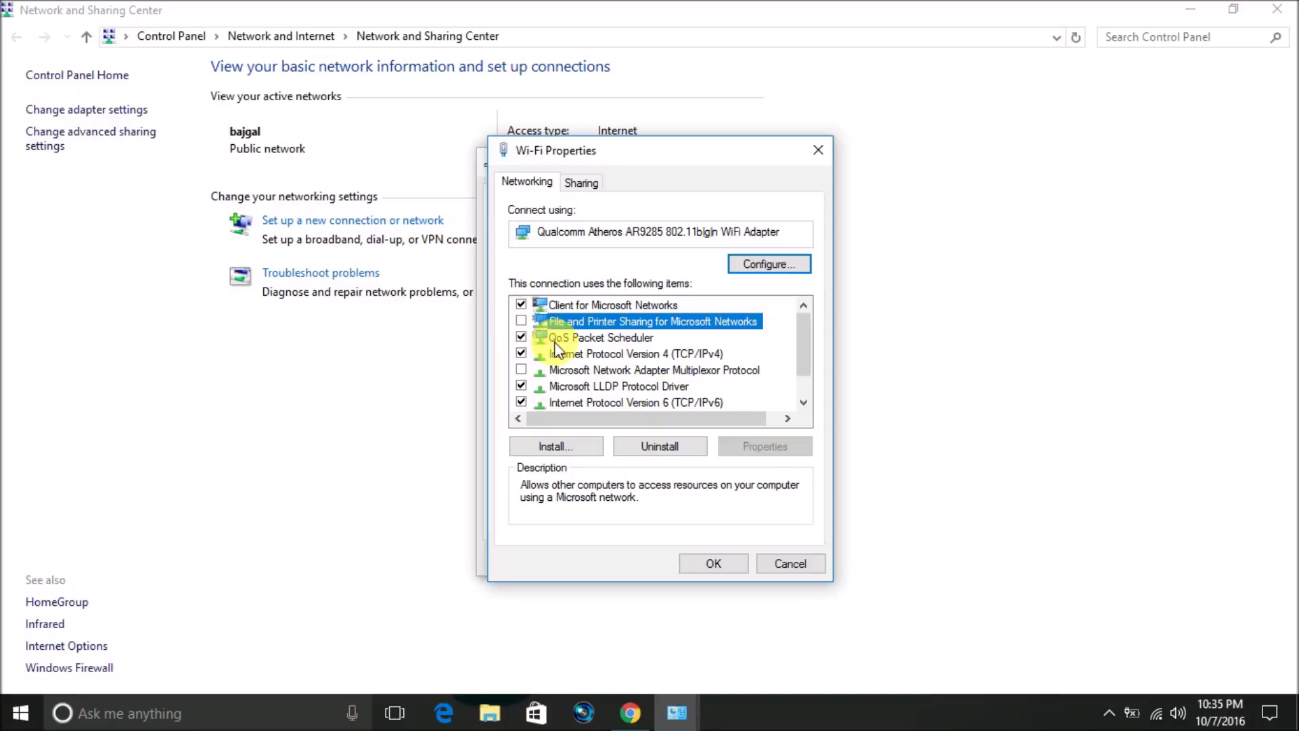
click(714, 564)
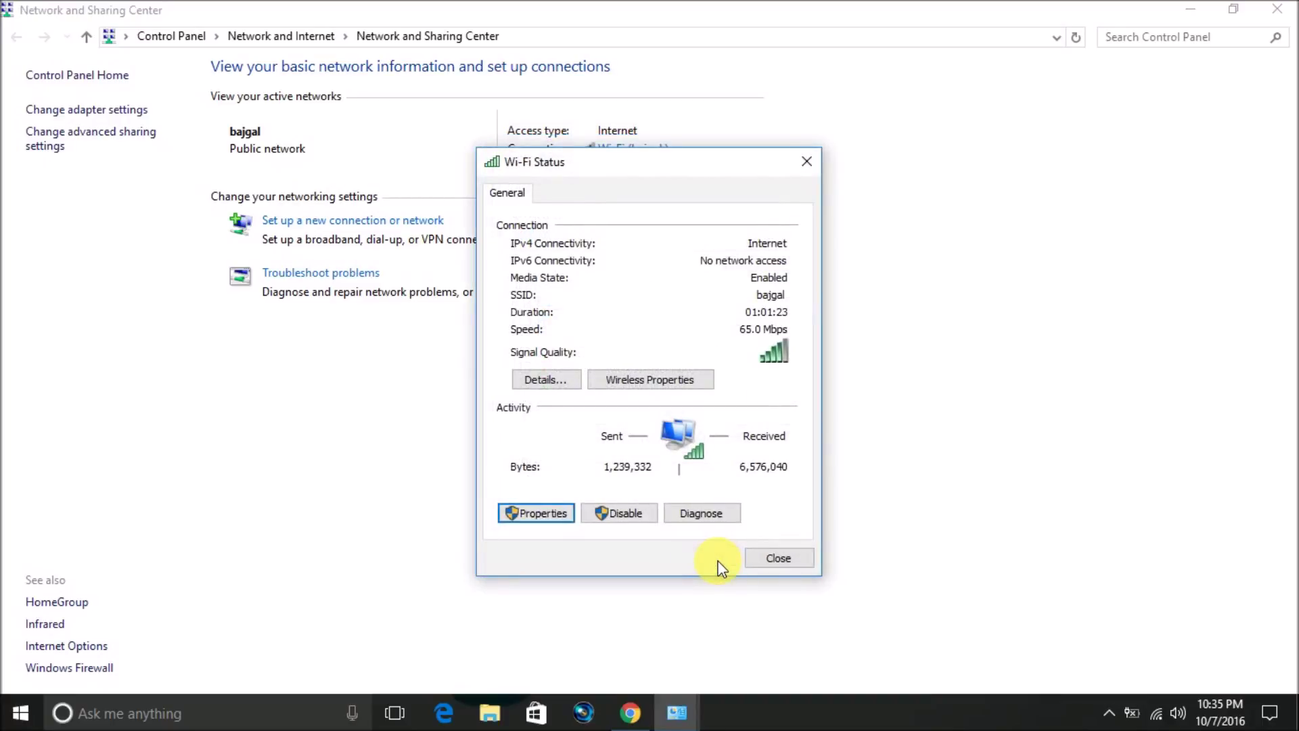
click(774, 562)
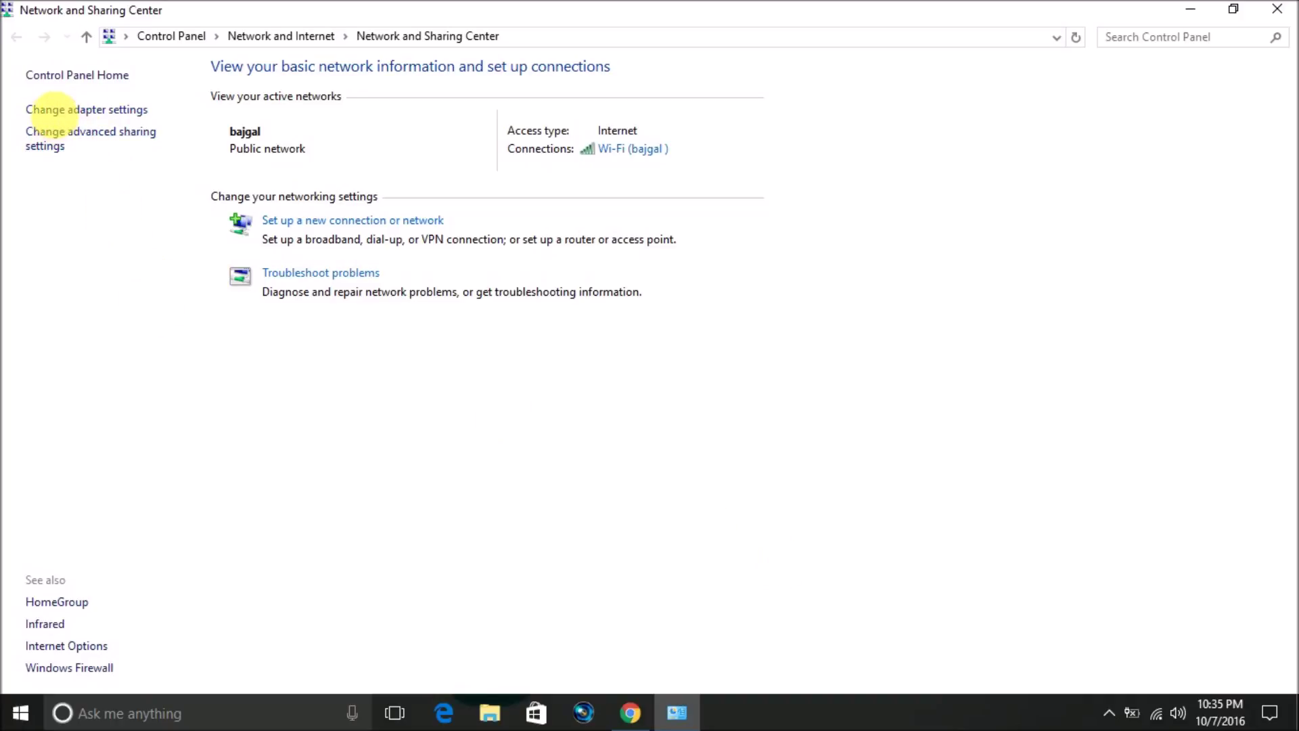
Open the Internet Protocol Version 4 (TCP/IPv4) properties of the Wi-Fi adapter from the adapter settings.
click(115, 109)
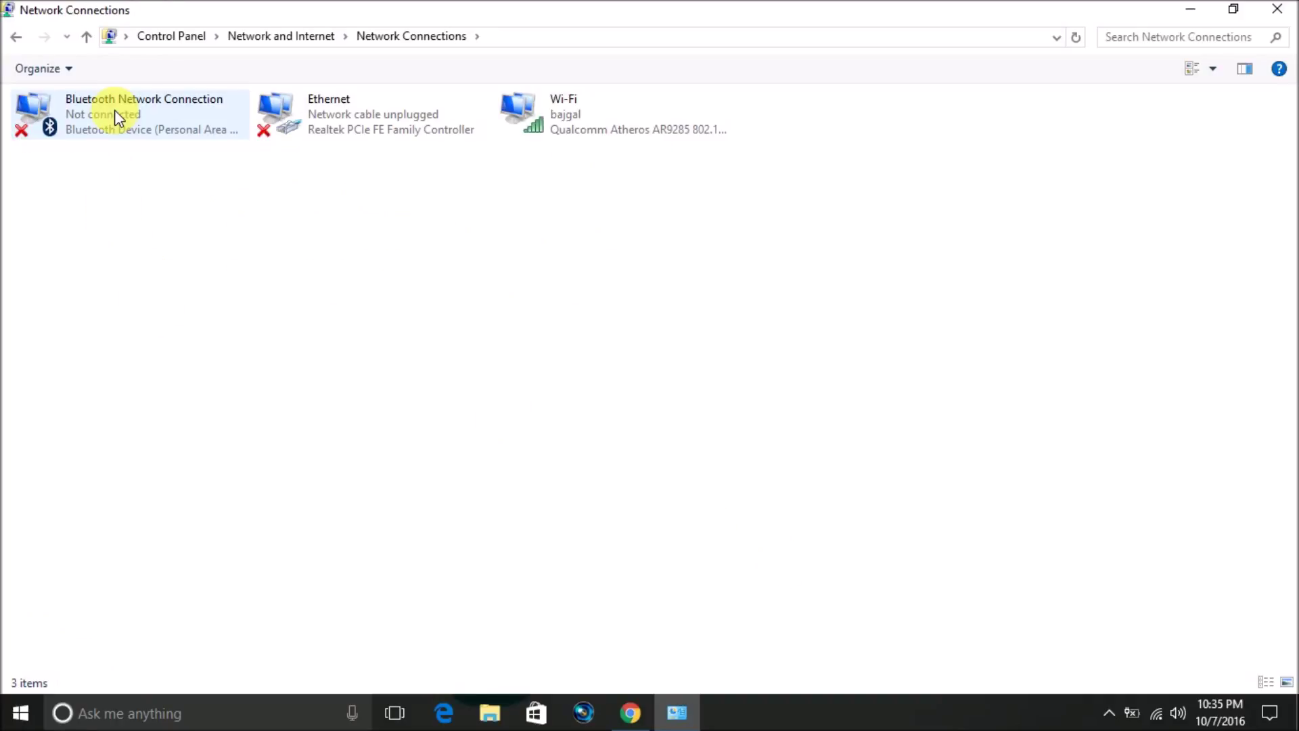
right_click(555, 121)
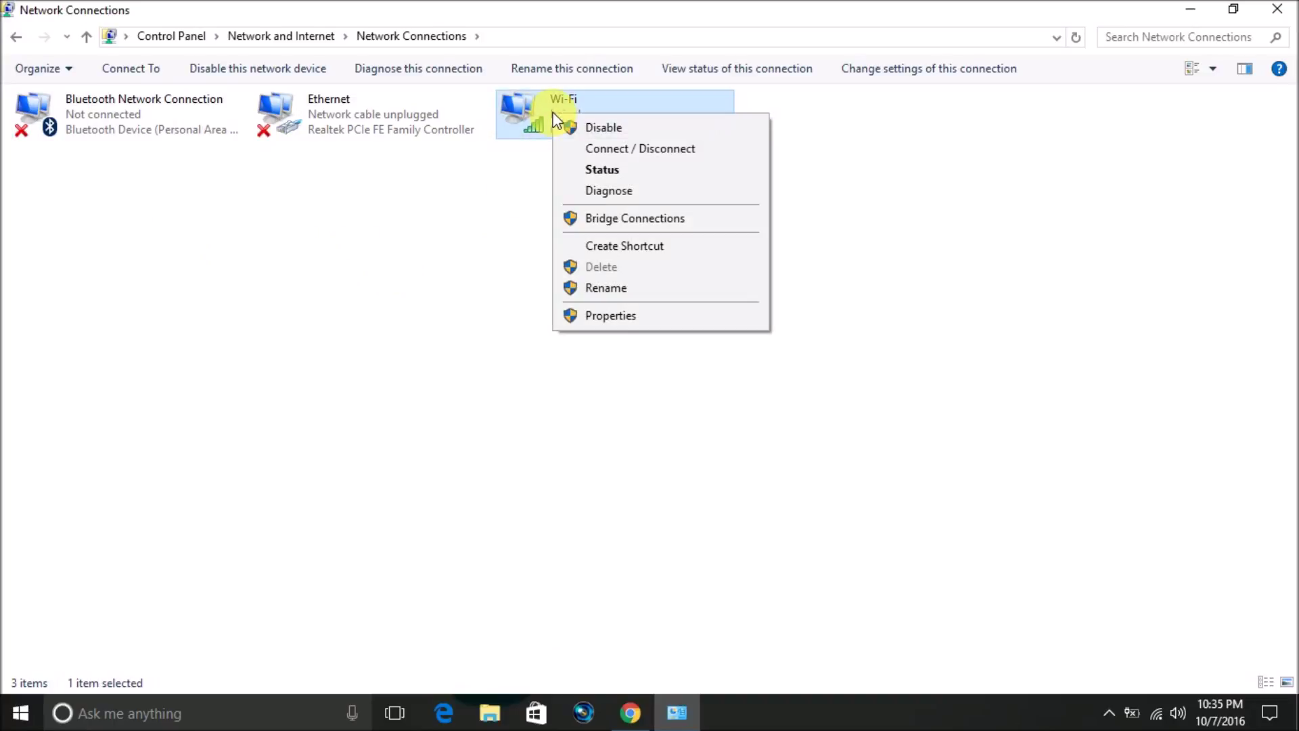
click(616, 315)
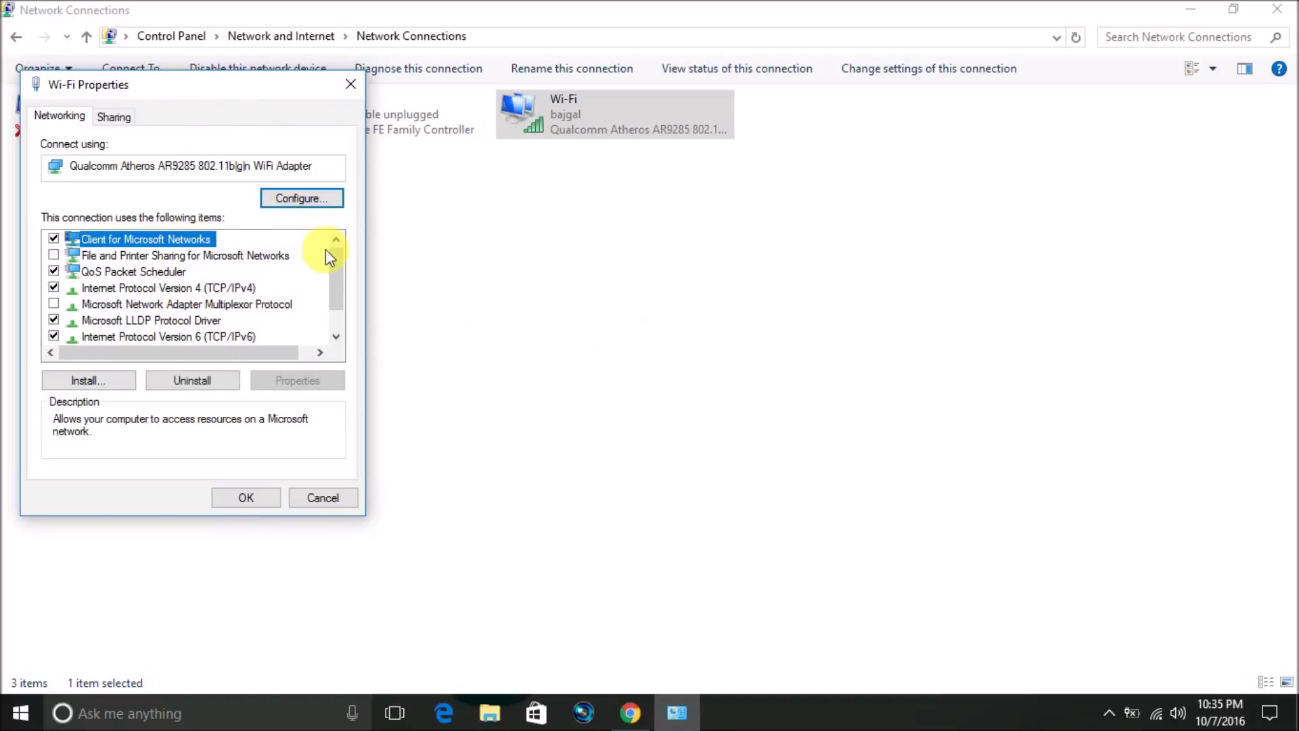
drag(203, 90, 561, 116)
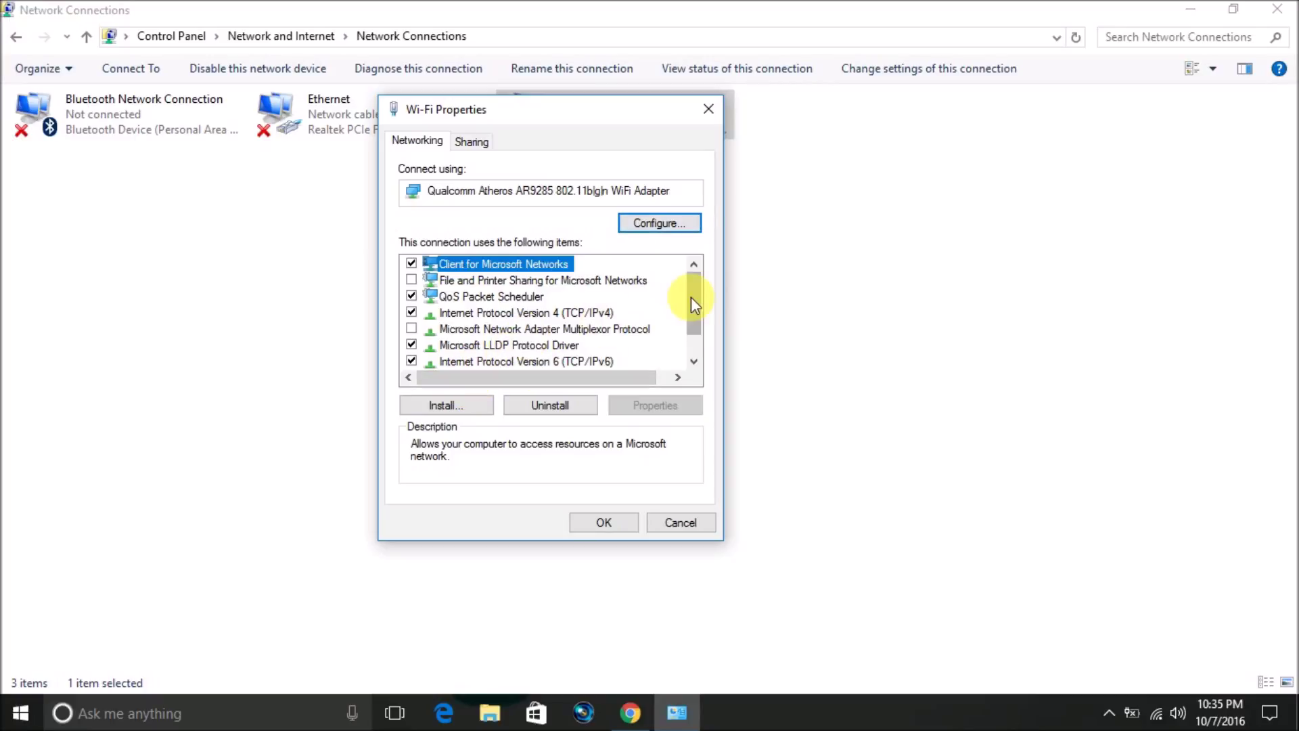
scroll(689, 291, down, 1)
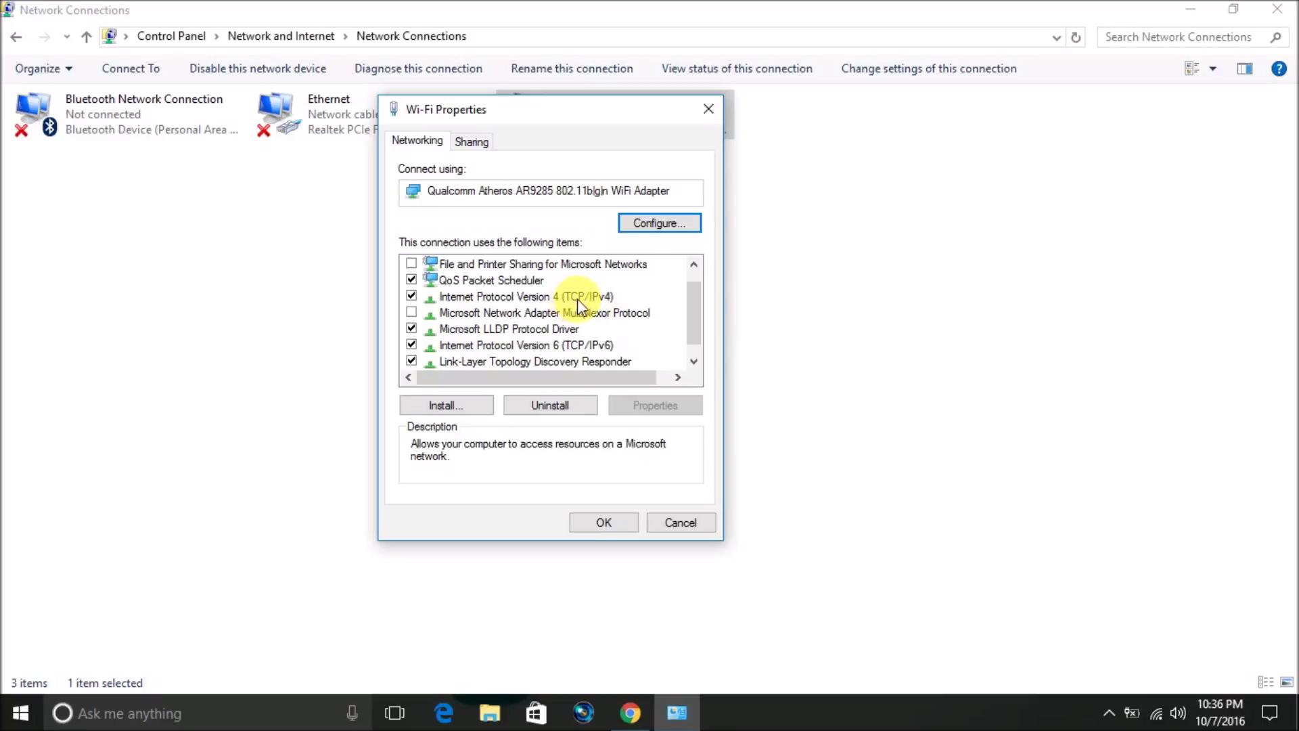
click(524, 297)
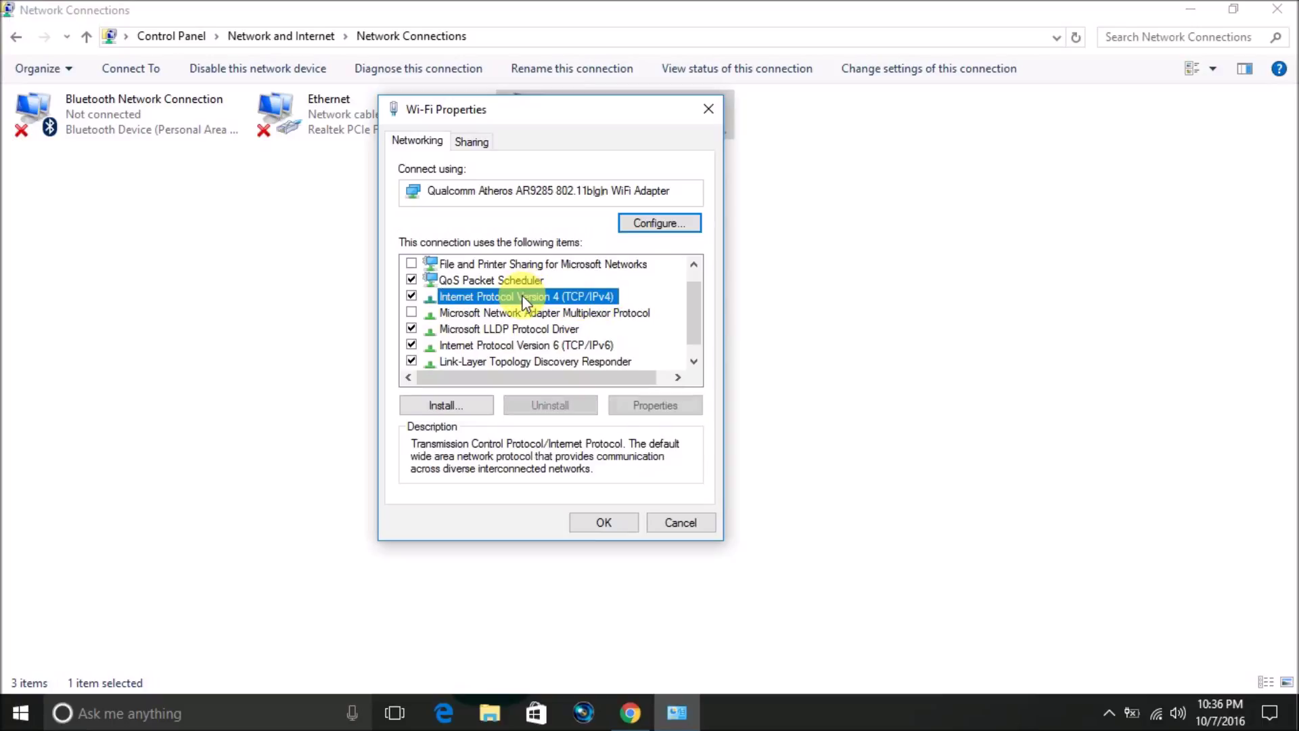
click(655, 406)
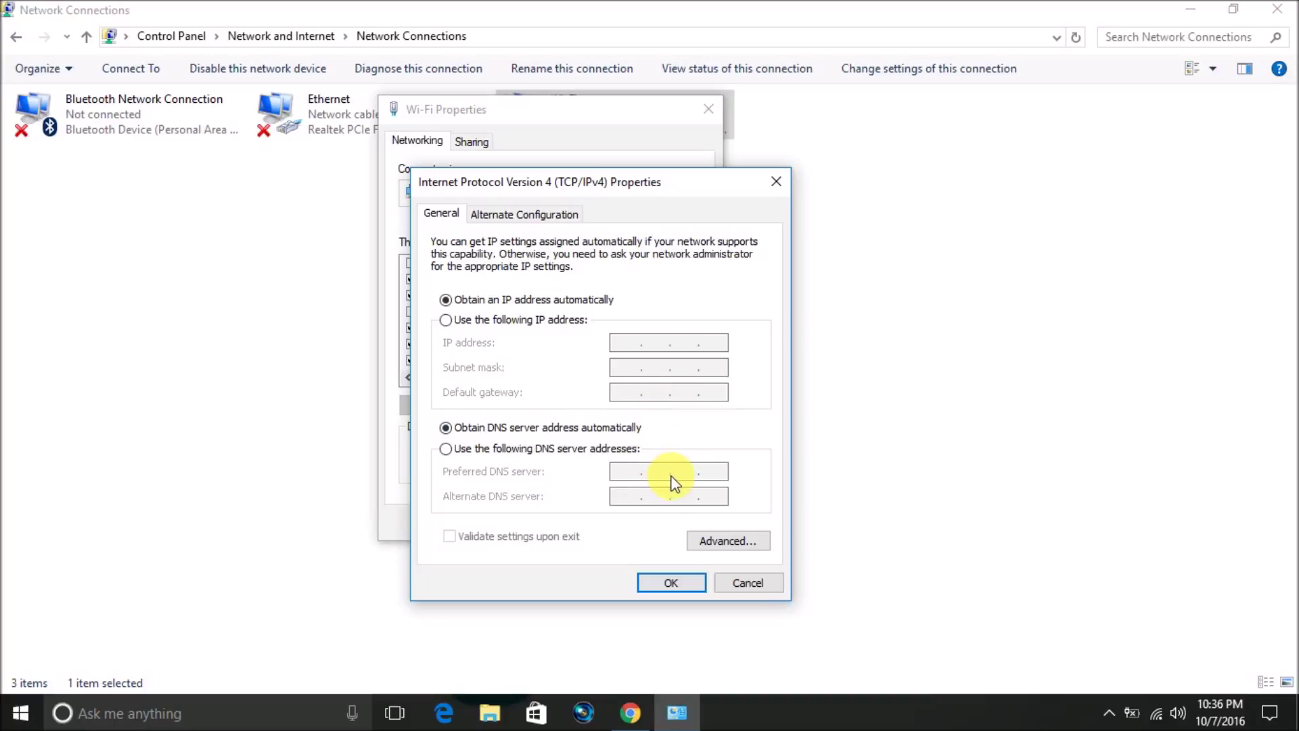
Disable LMHOSTS lookup and NetBIOS over TCP/IP in the advanced WINS settings, accept the changes and close Network Connections.
click(714, 542)
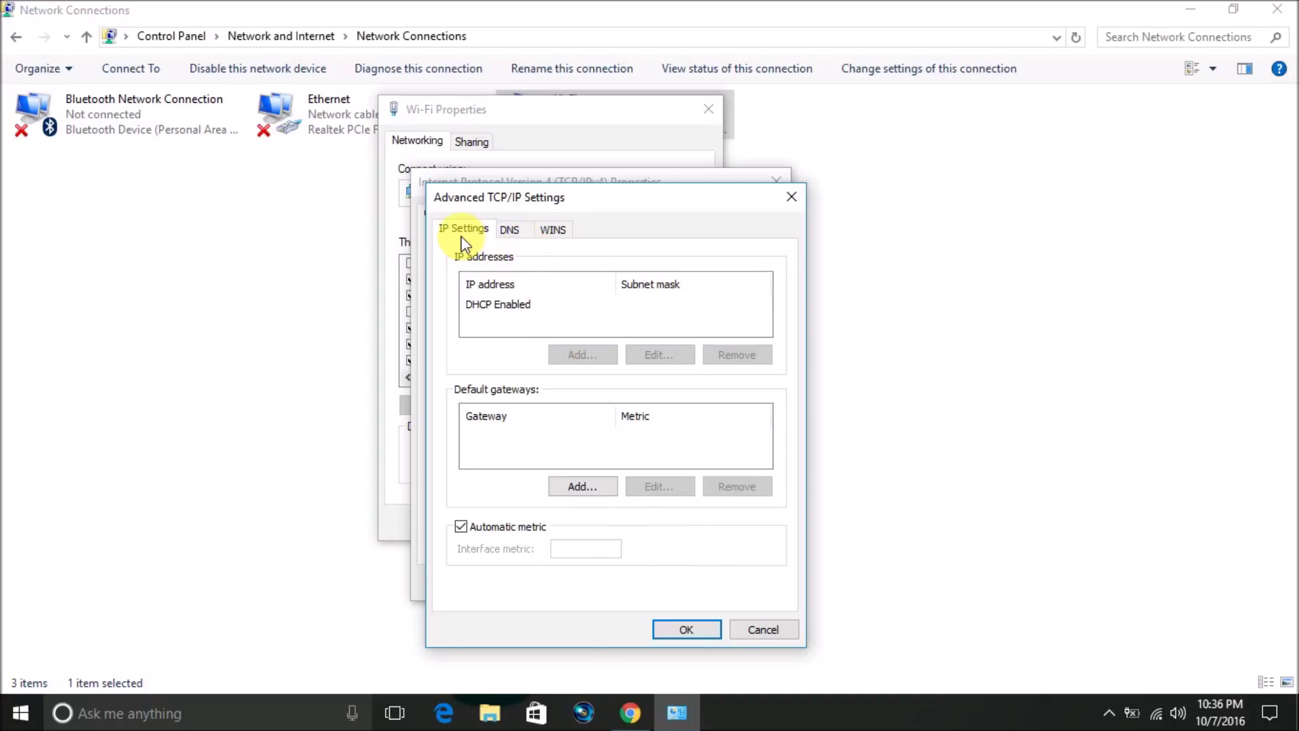
click(555, 230)
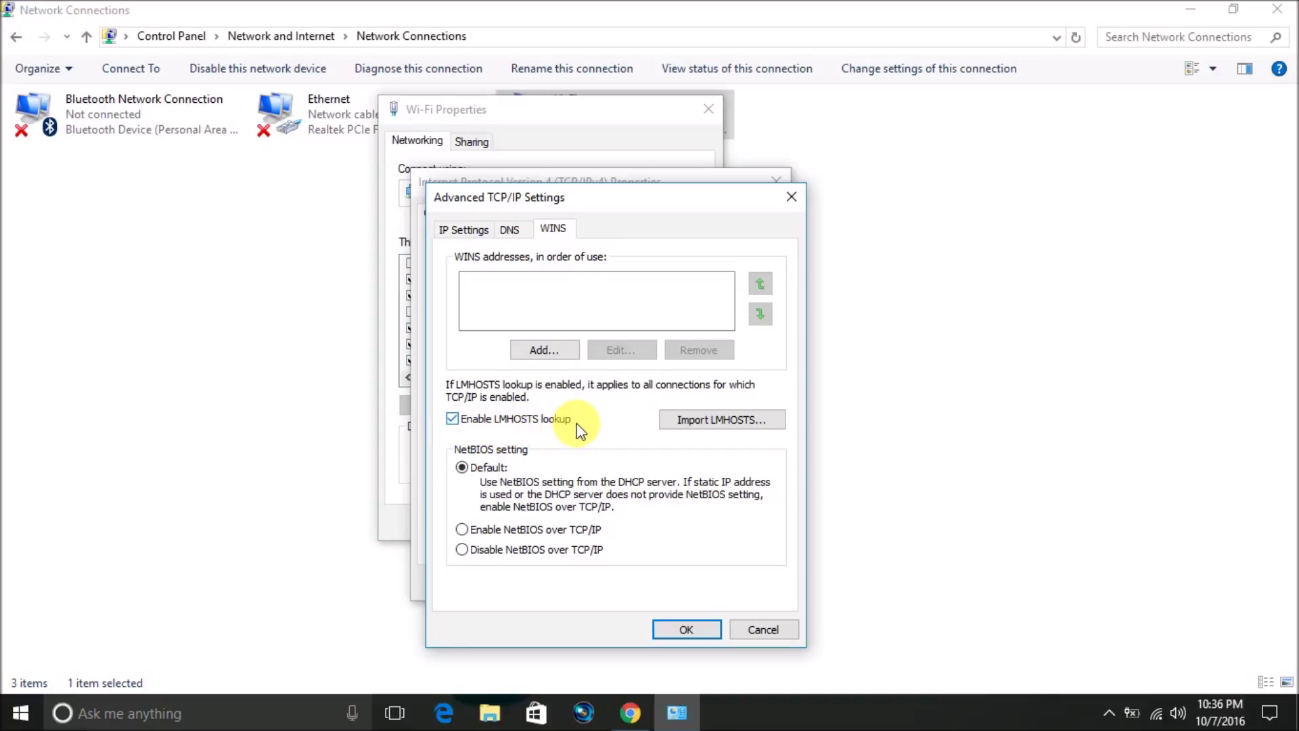
click(452, 419)
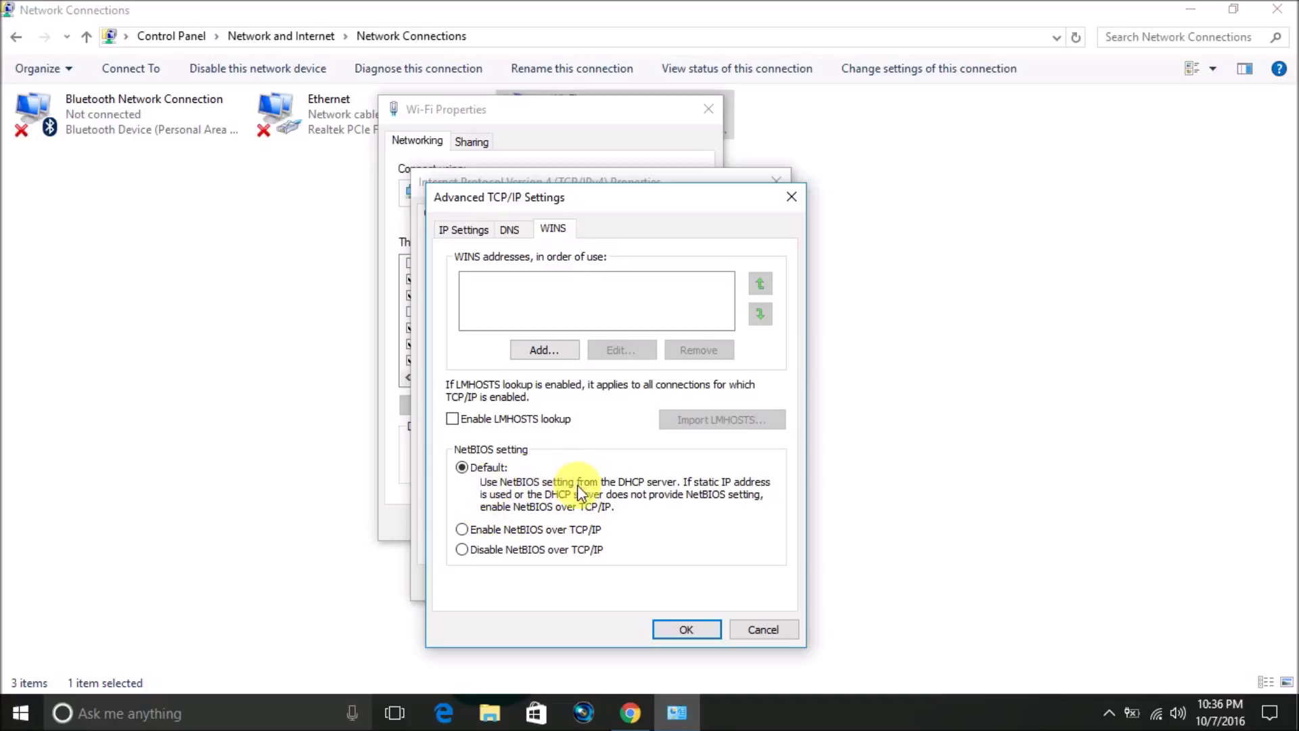
click(463, 551)
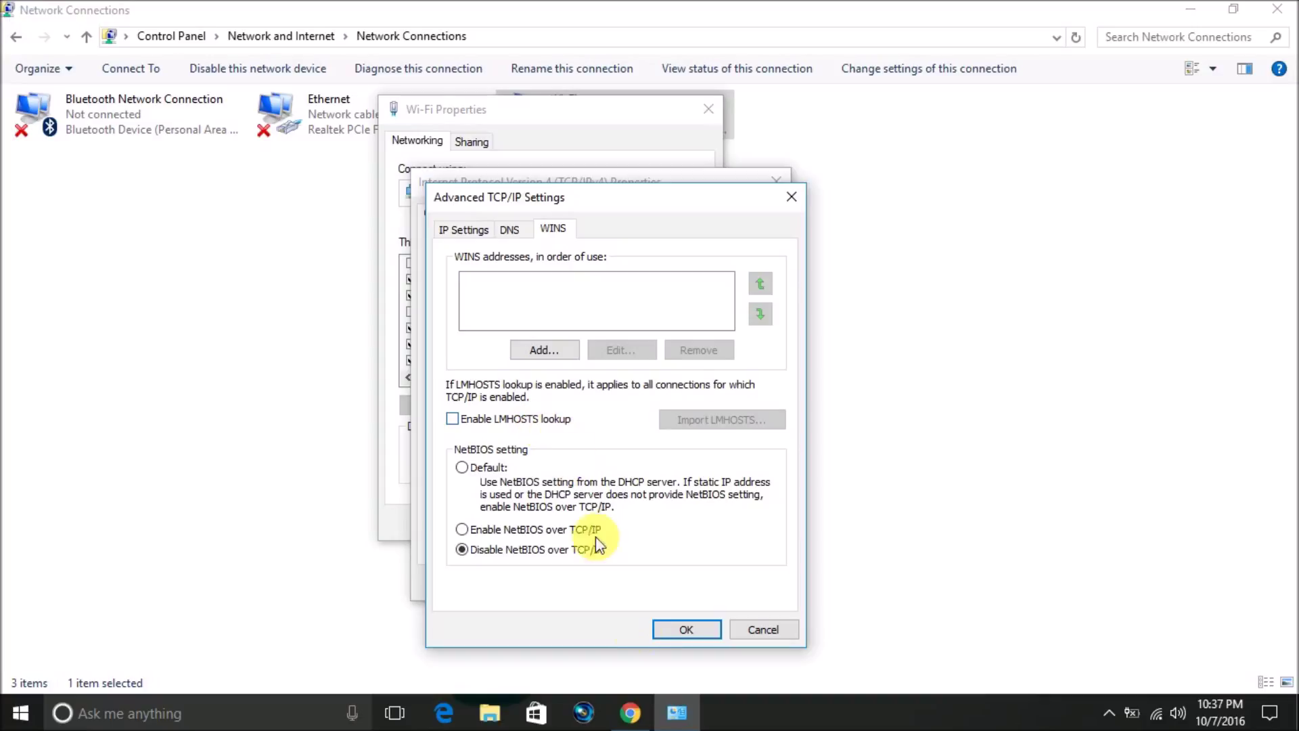
click(692, 629)
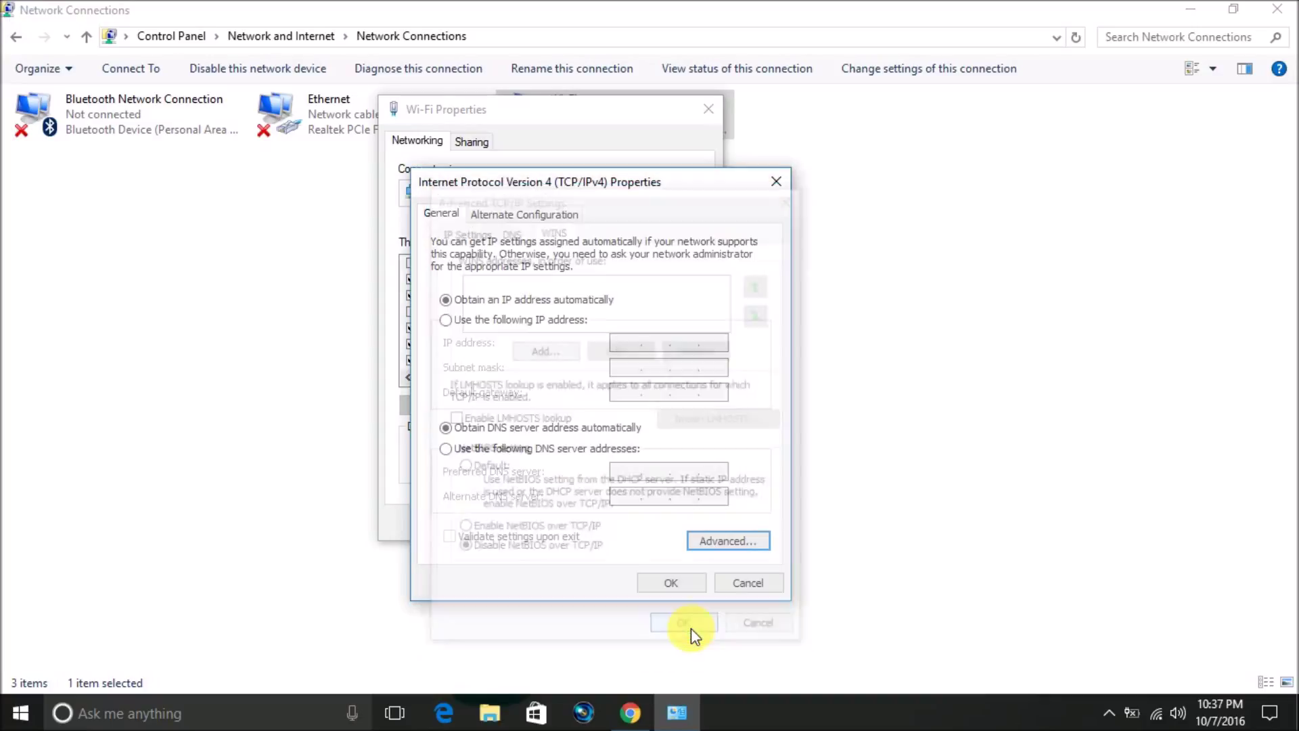
click(669, 583)
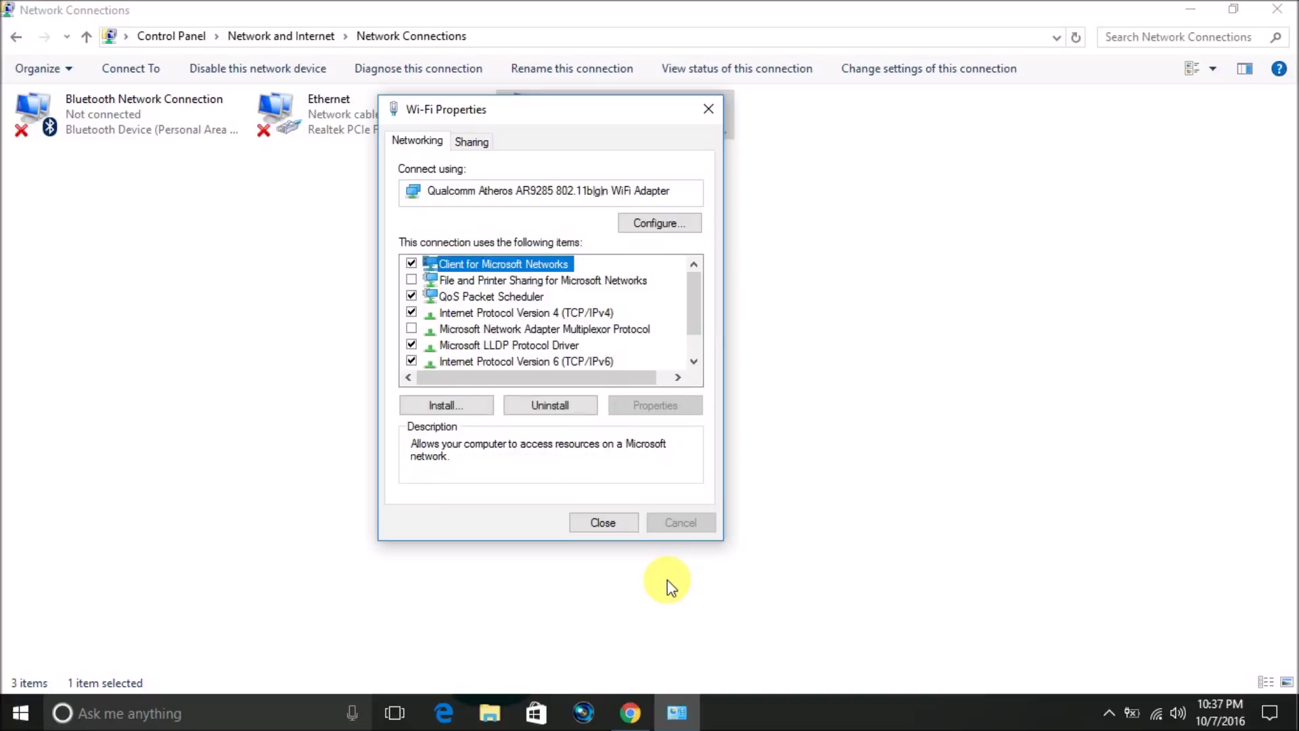
click(613, 525)
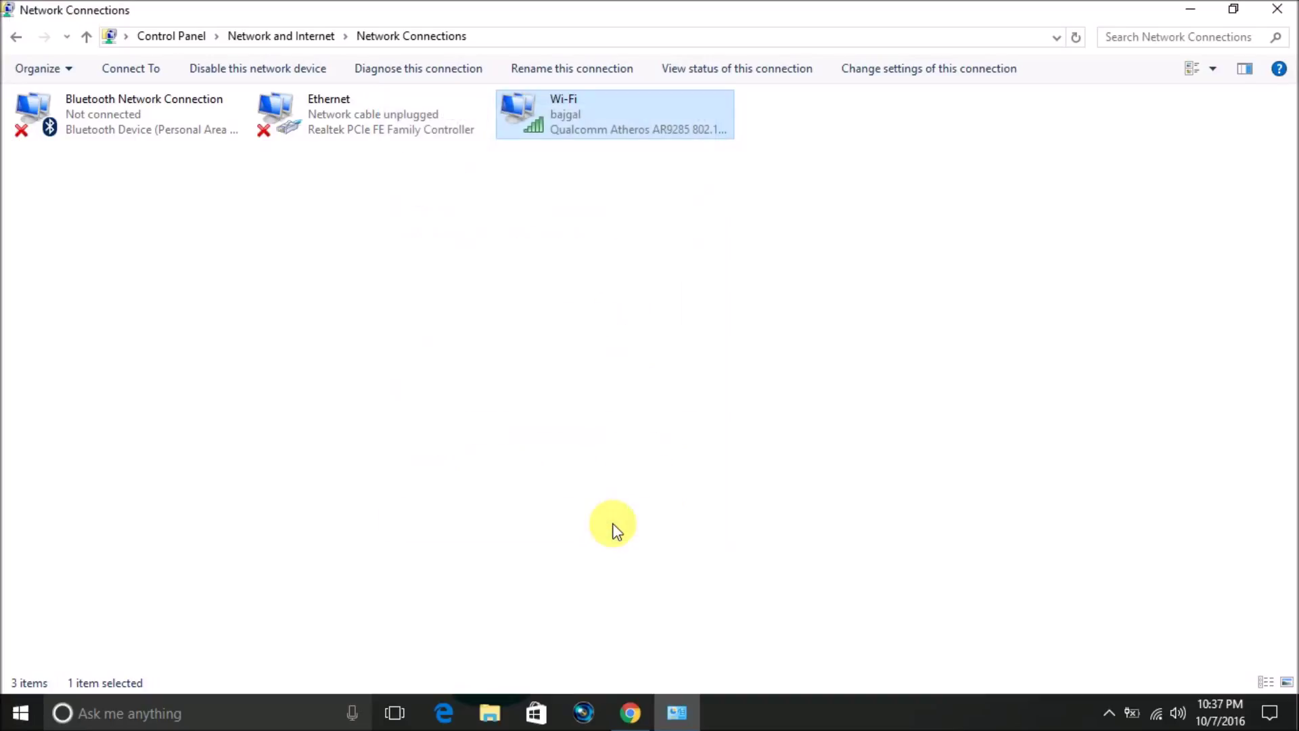
click(1277, 9)
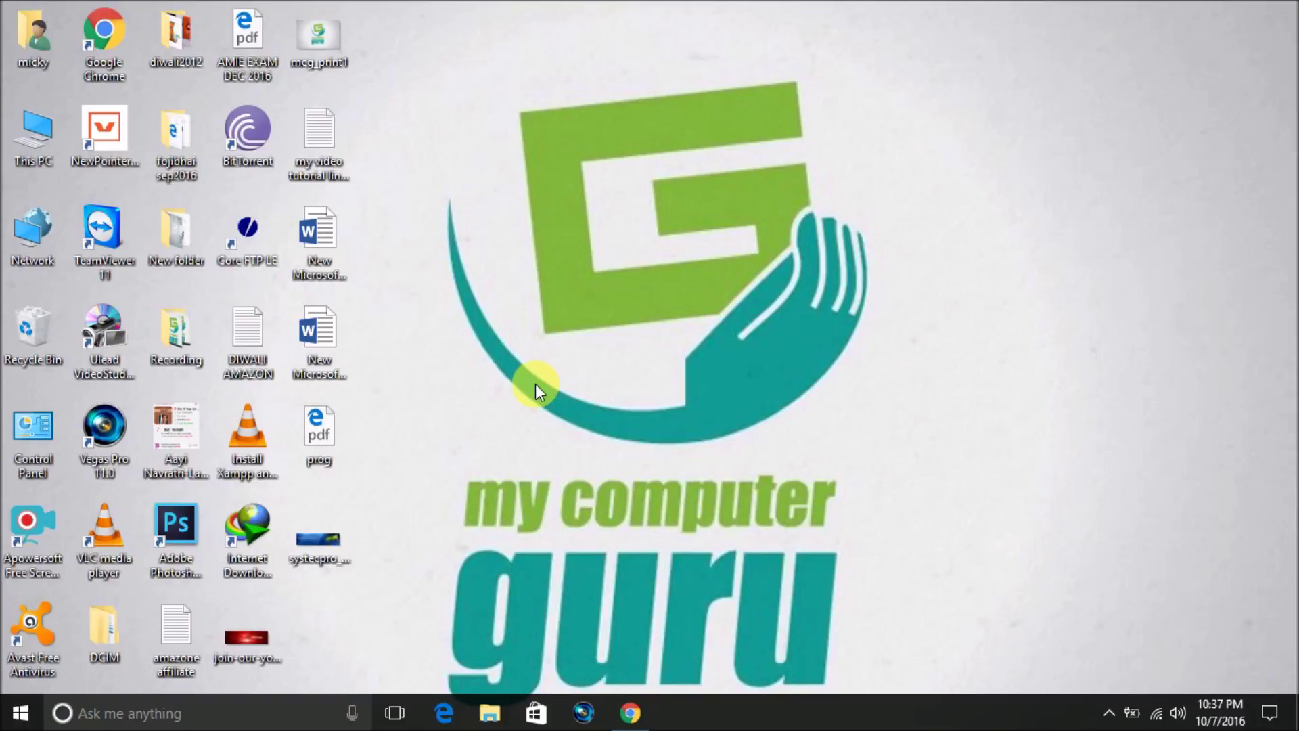
Run dcomcnfg to open Component Services and maximize its window.
key(super+r)
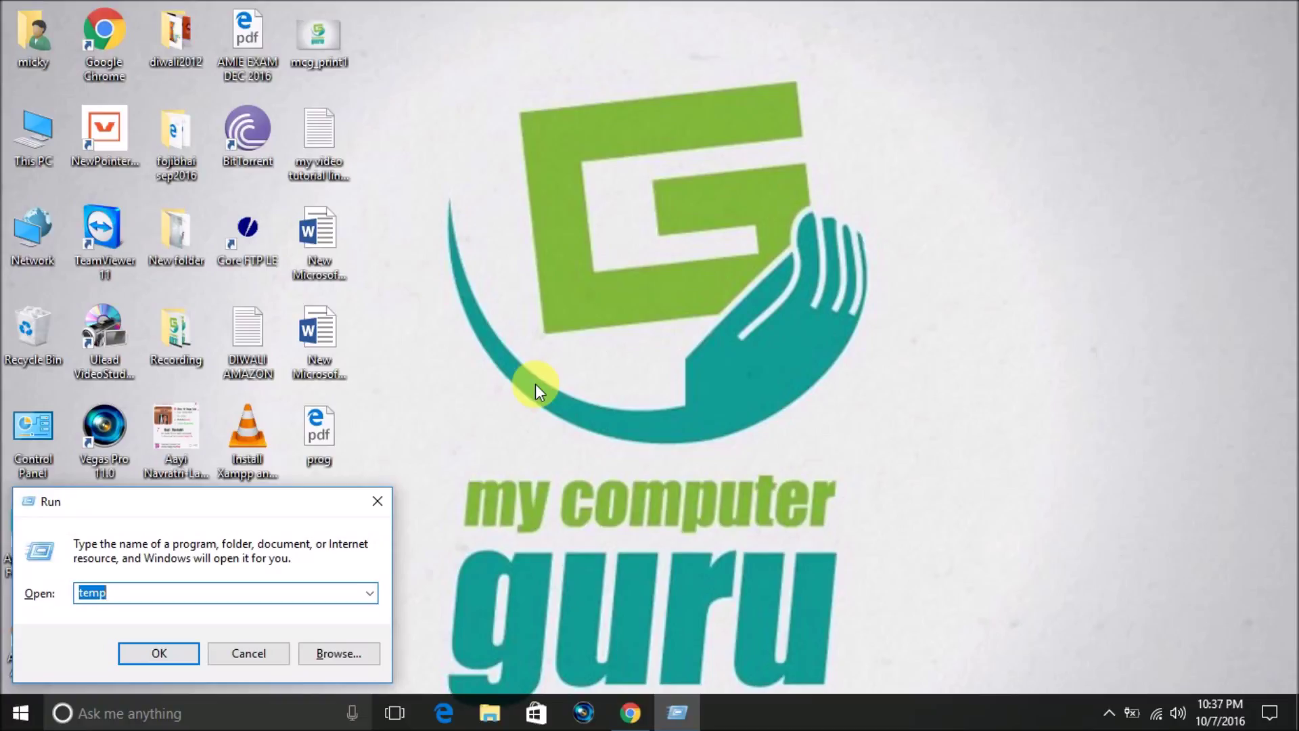
text(dcomcn)
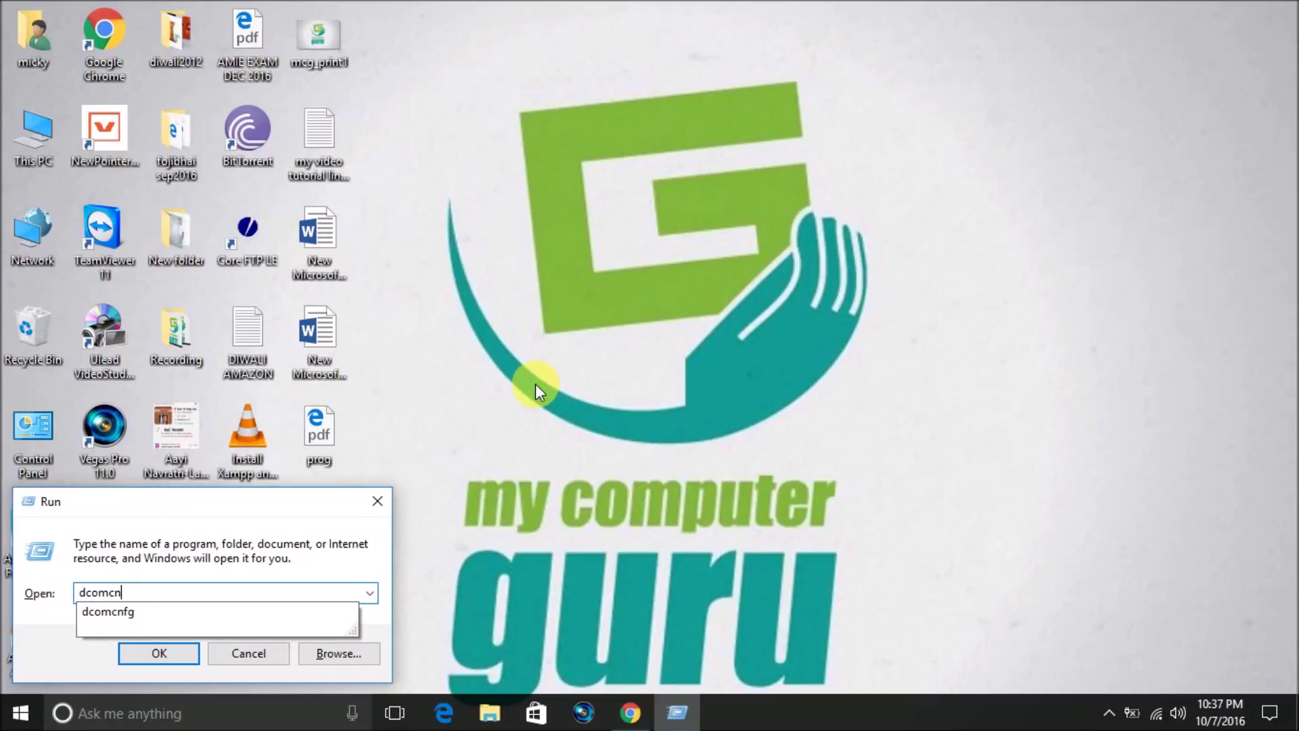
text(fg)
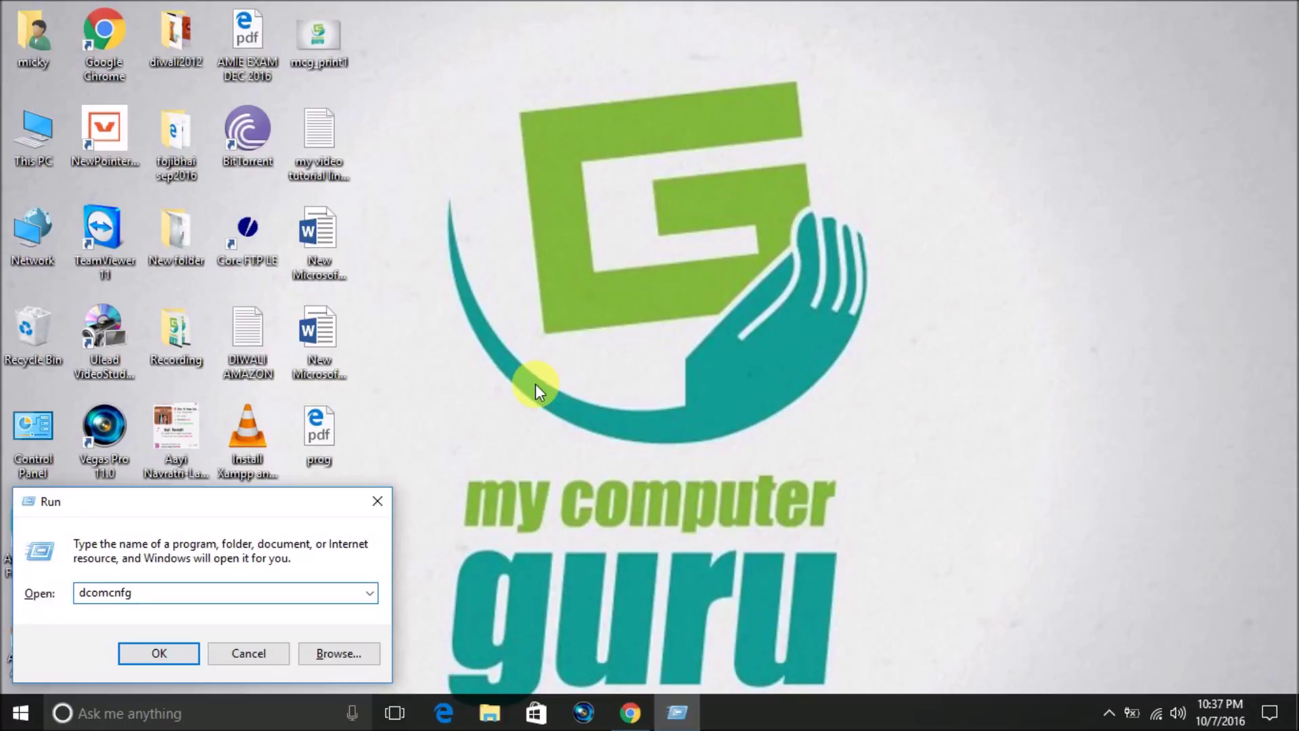
key(Return)
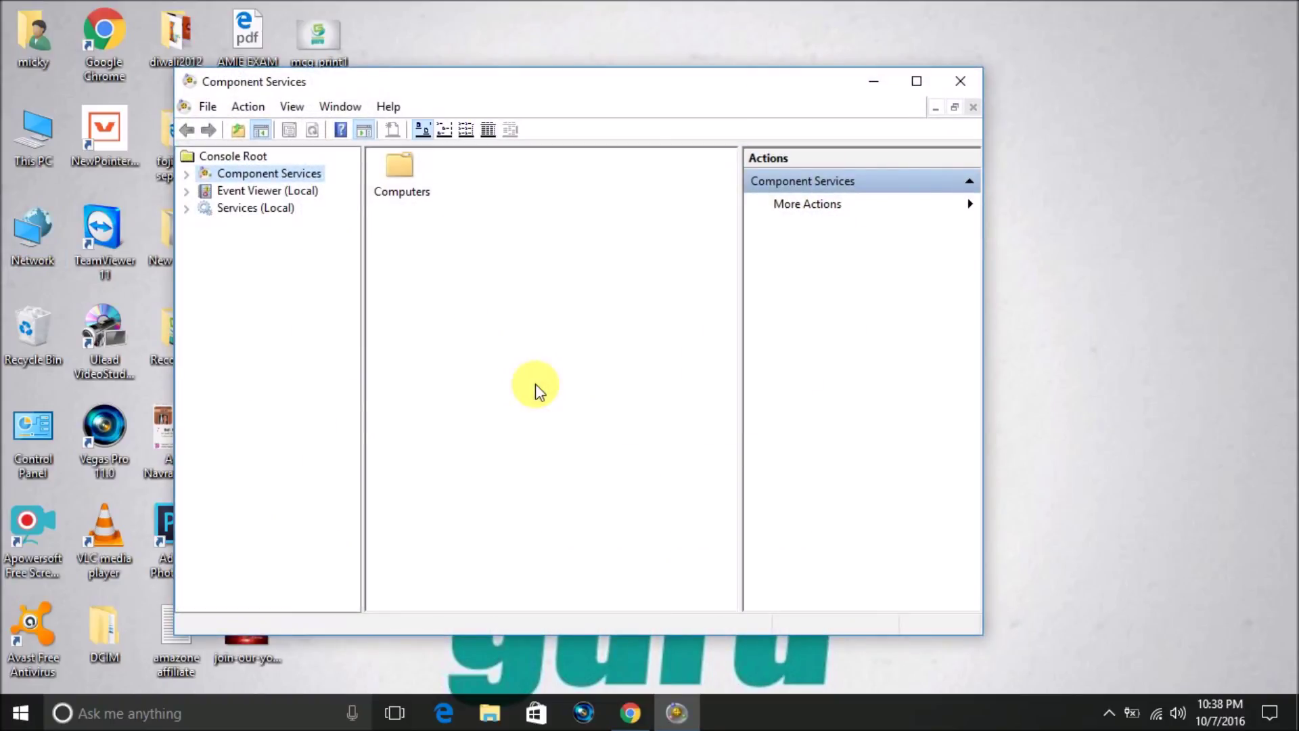
click(924, 86)
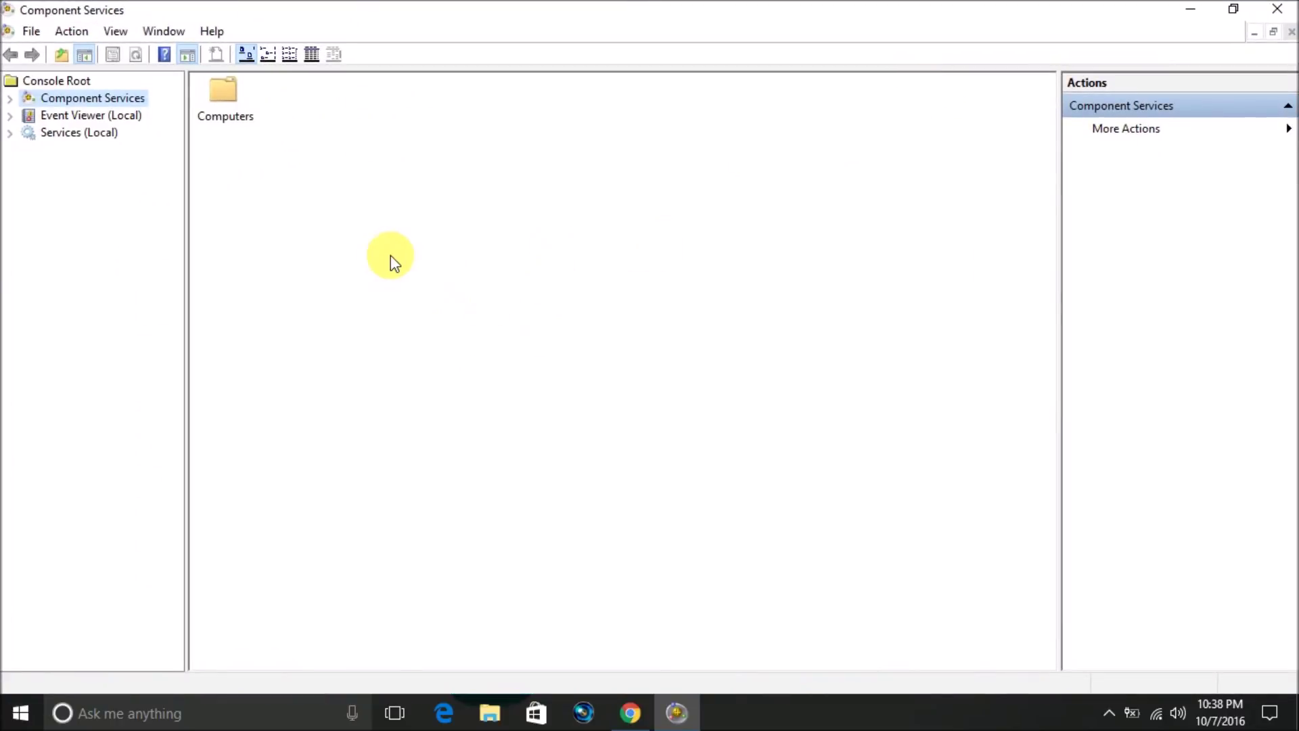
Turn off Enable Distributed COM on this computer in the default properties of My Computer, inside the Computers folder.
click(226, 98)
double_click(225, 98)
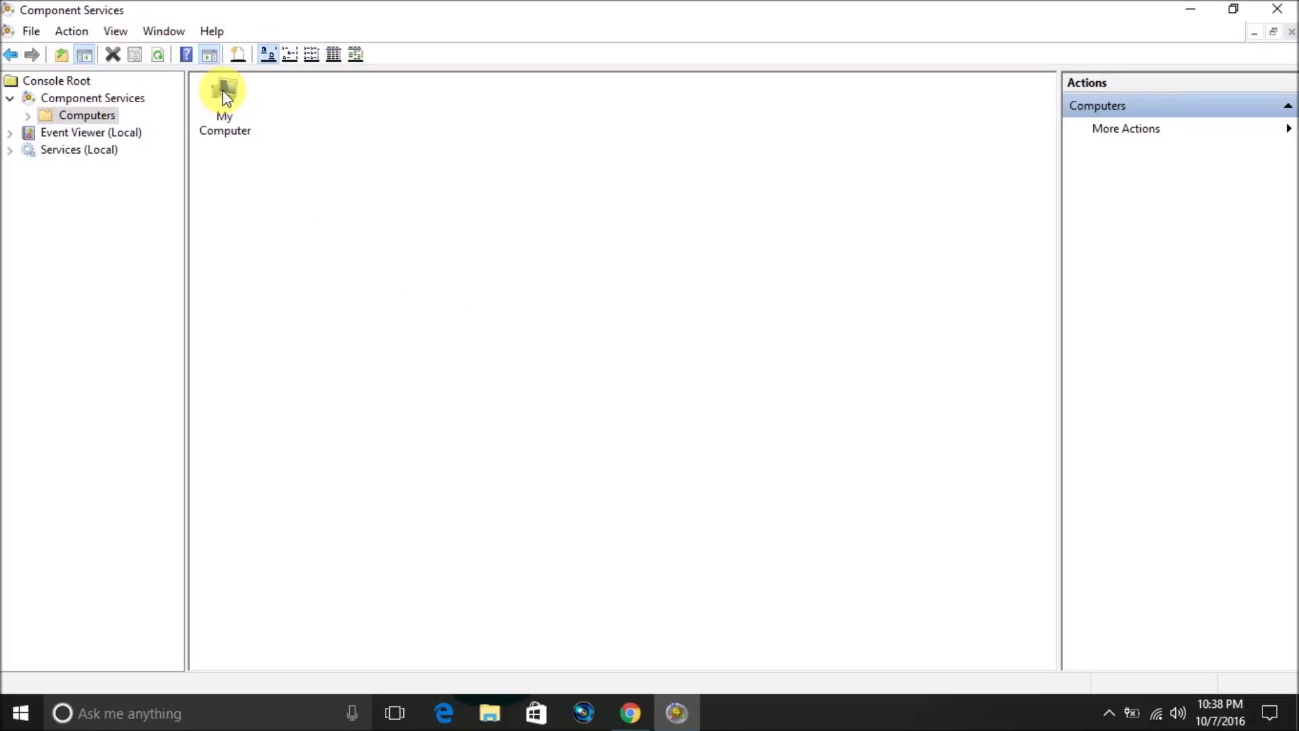
click(233, 121)
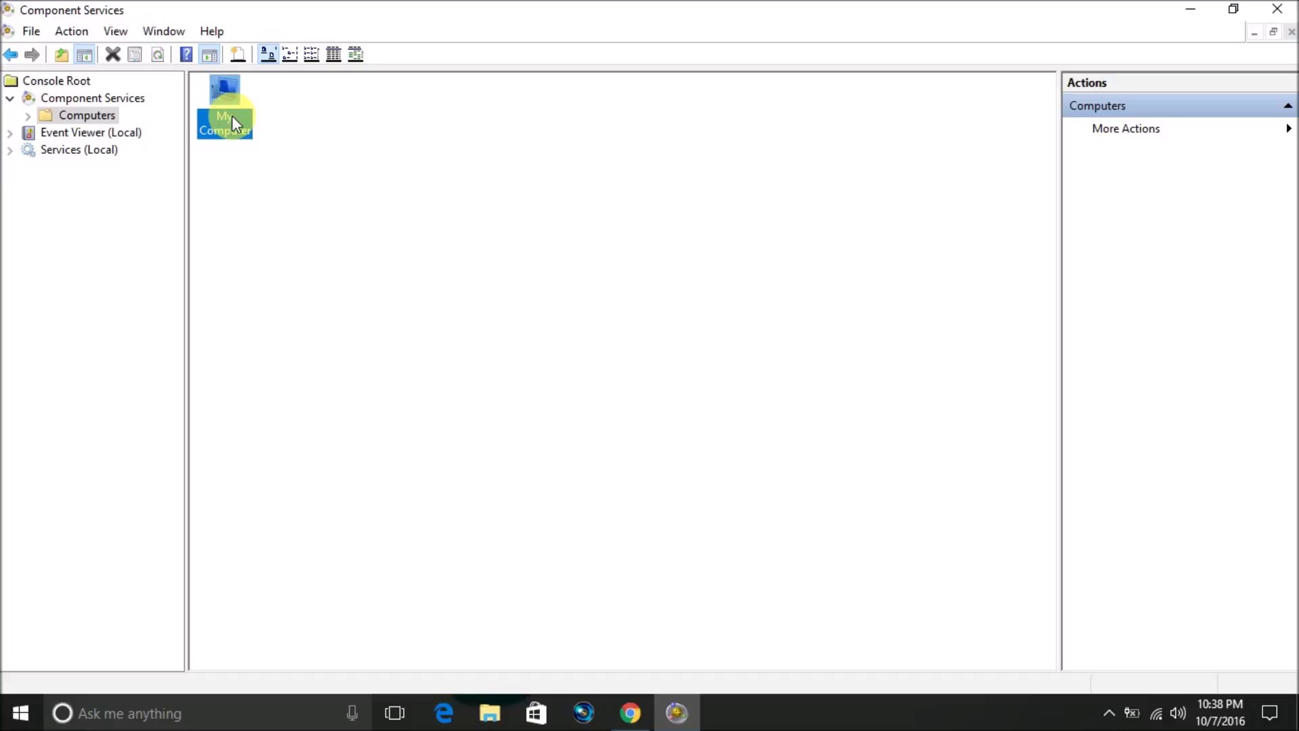
right_click(233, 120)
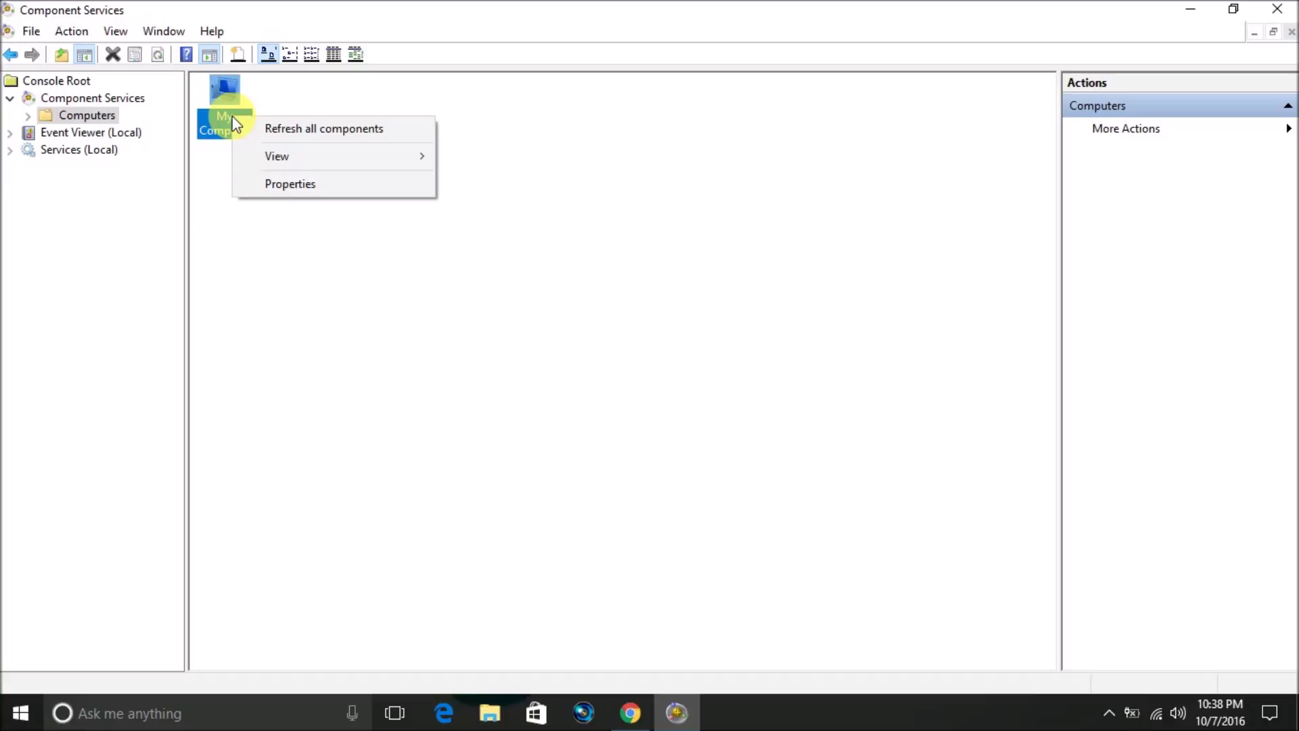
click(284, 184)
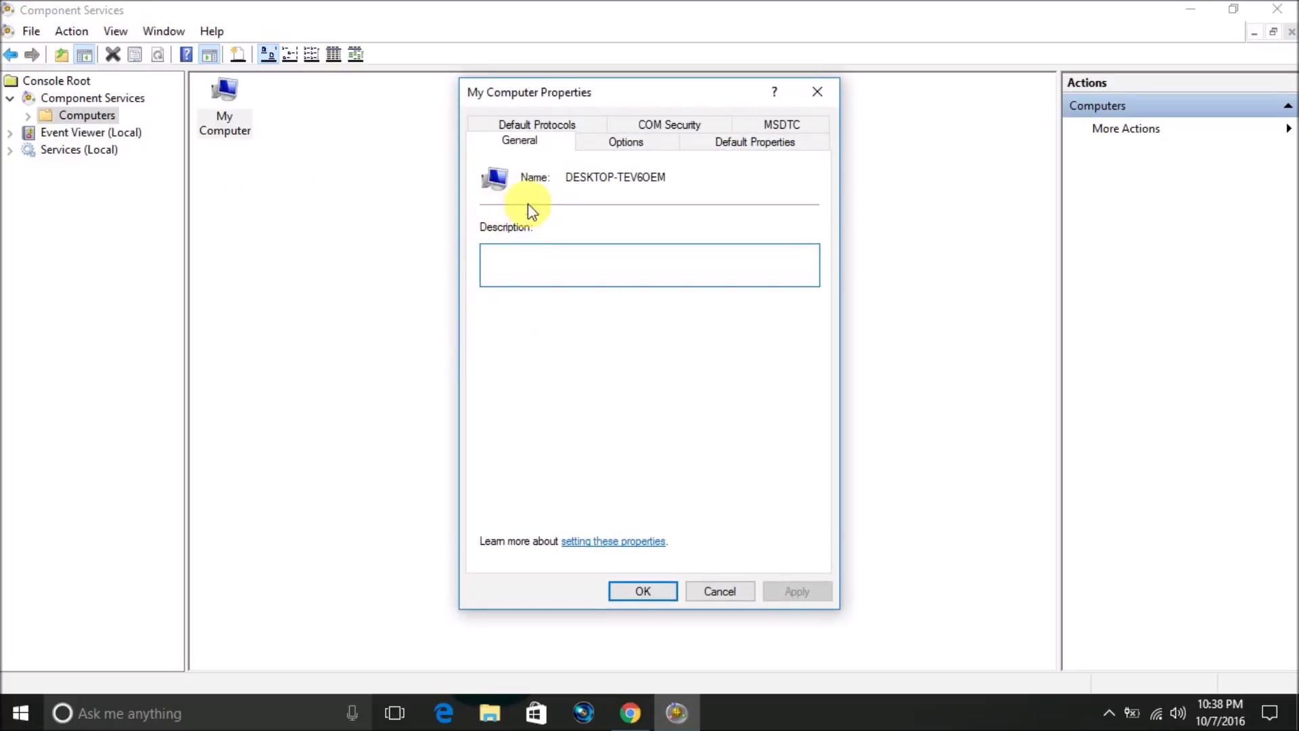
click(611, 145)
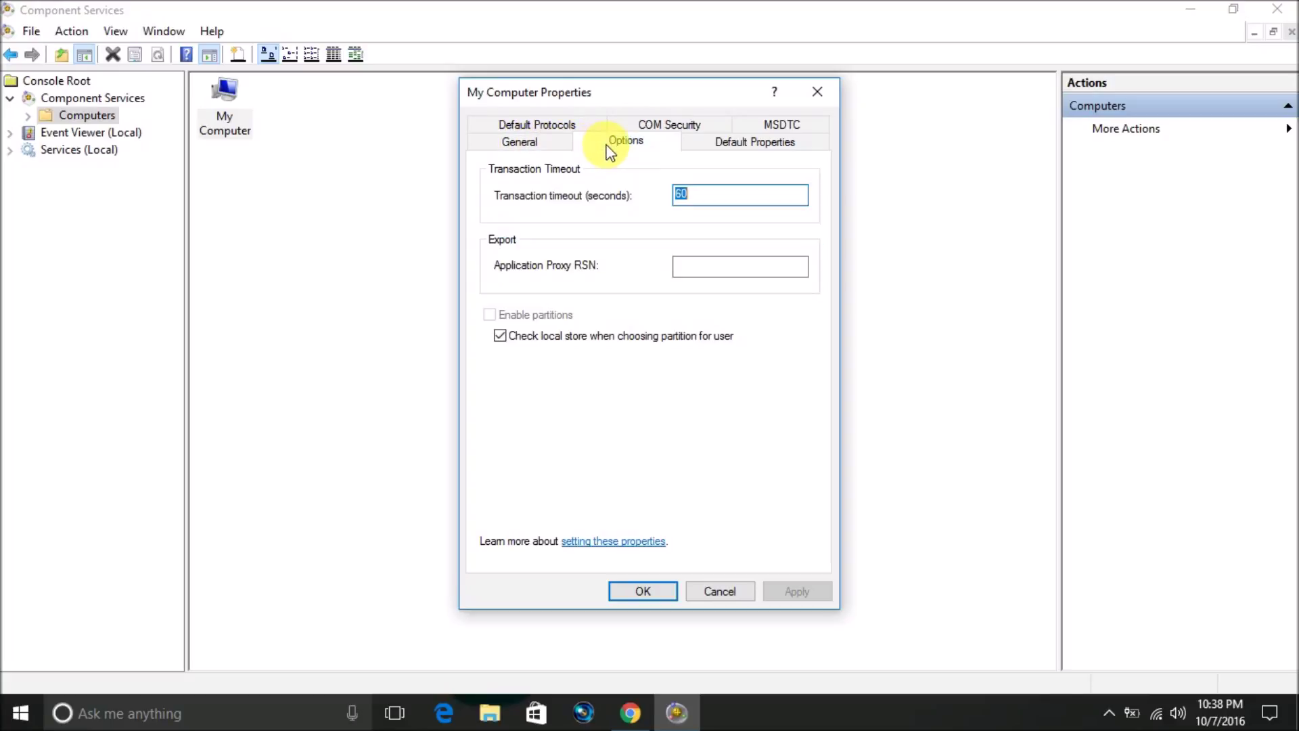
click(712, 140)
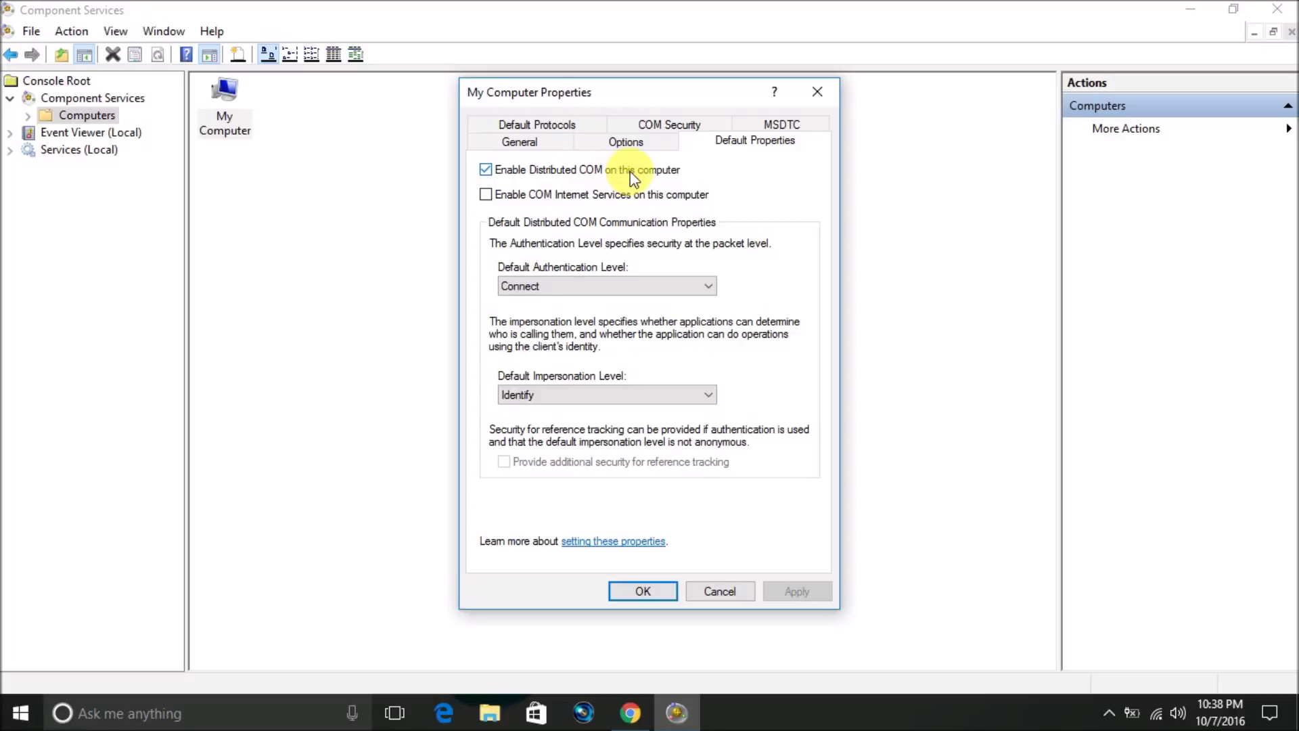
click(486, 170)
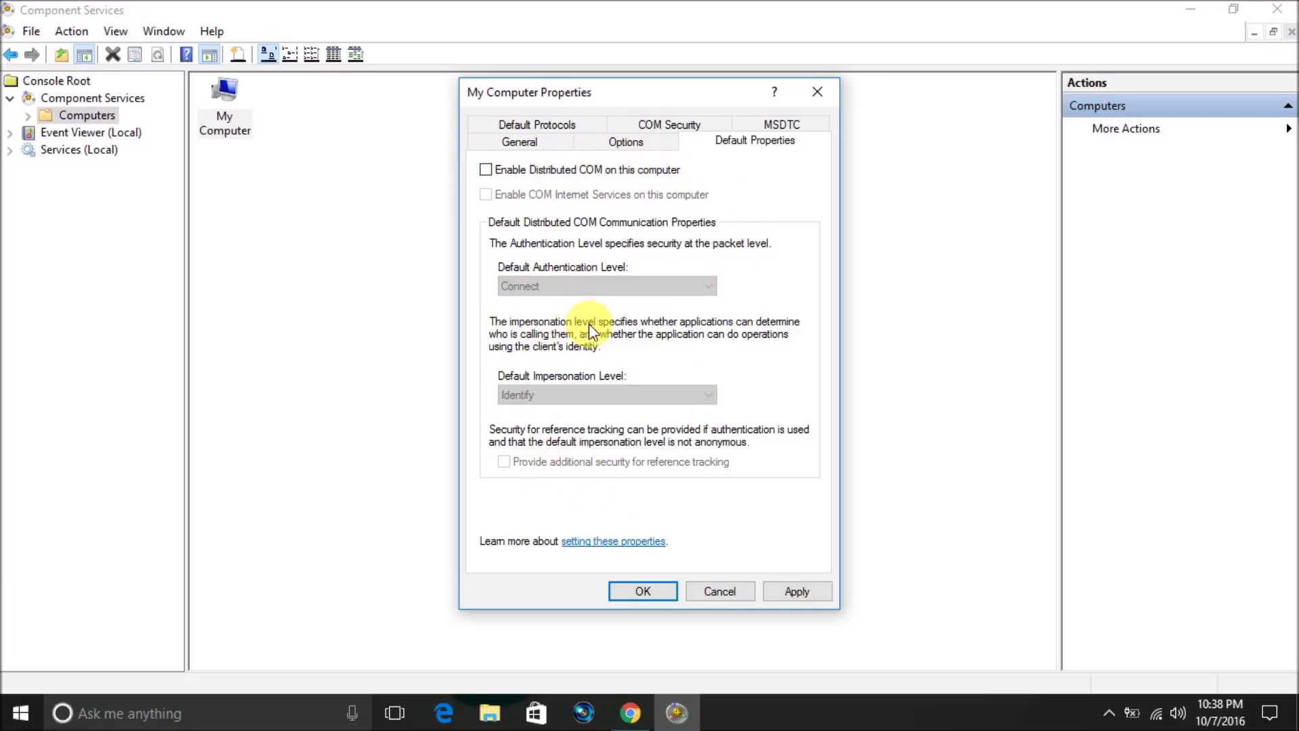
Apply the Distributed COM change, accept updating the machine-wide DCOM settings, and close My Computer Properties.
click(797, 591)
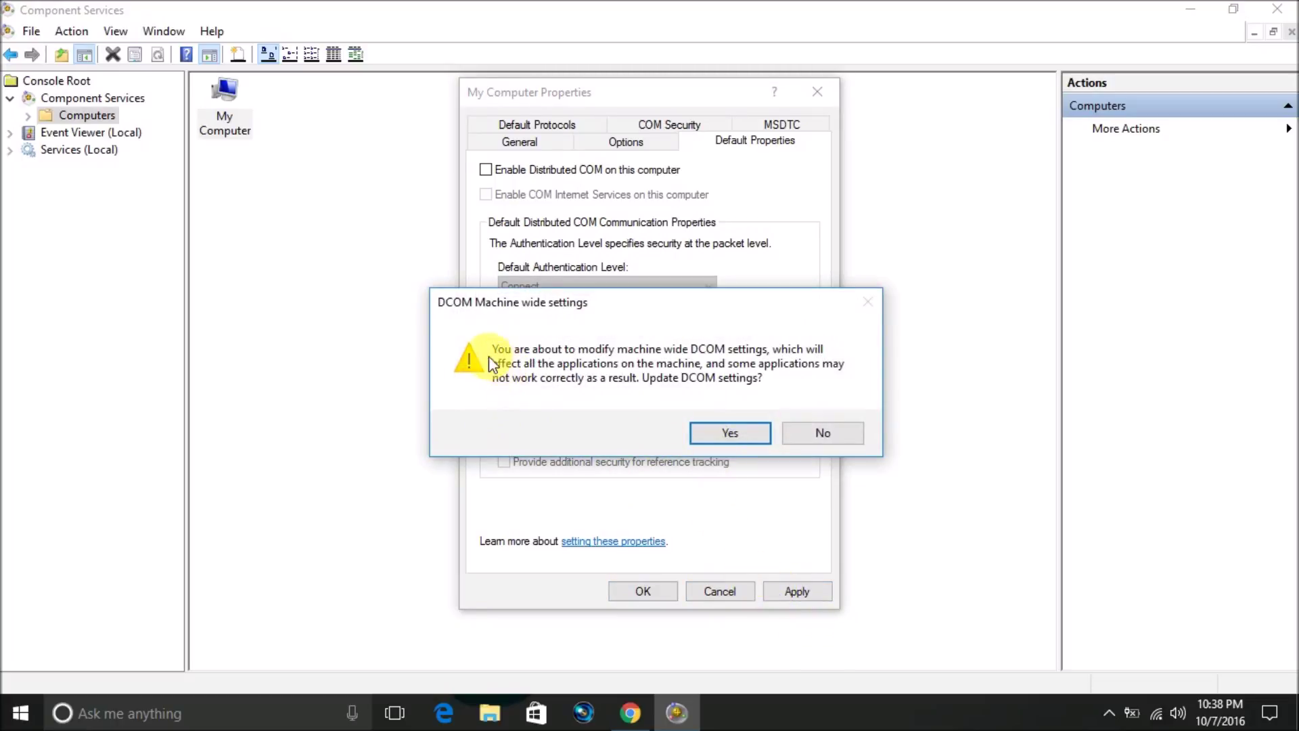
click(745, 442)
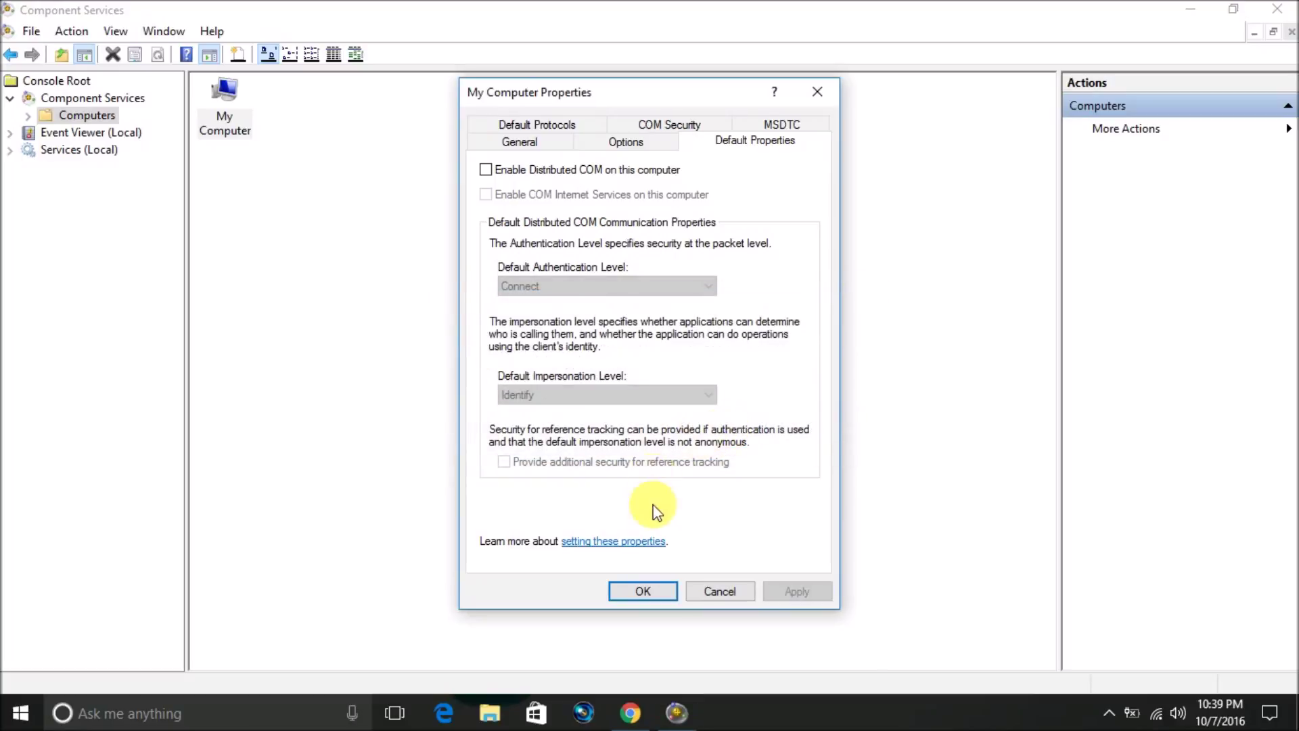
click(644, 591)
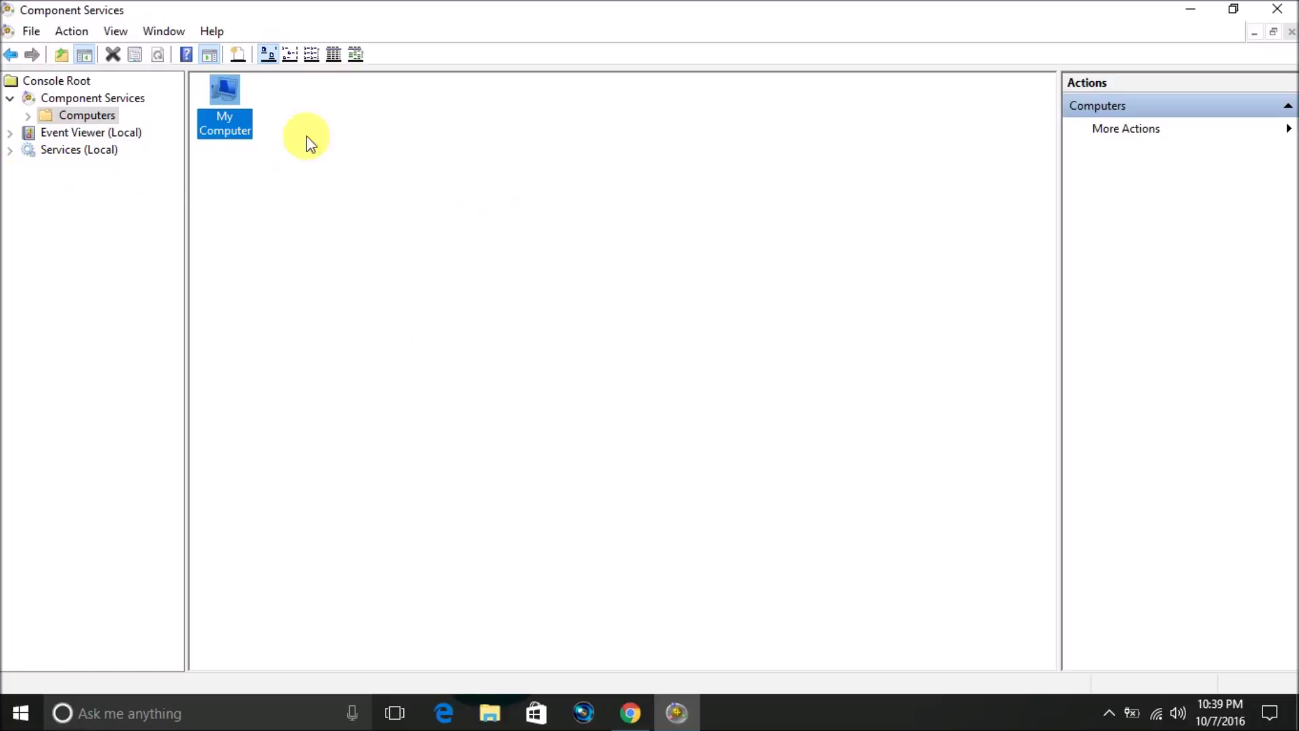
Display the local services list and select the DNS Client service.
click(81, 152)
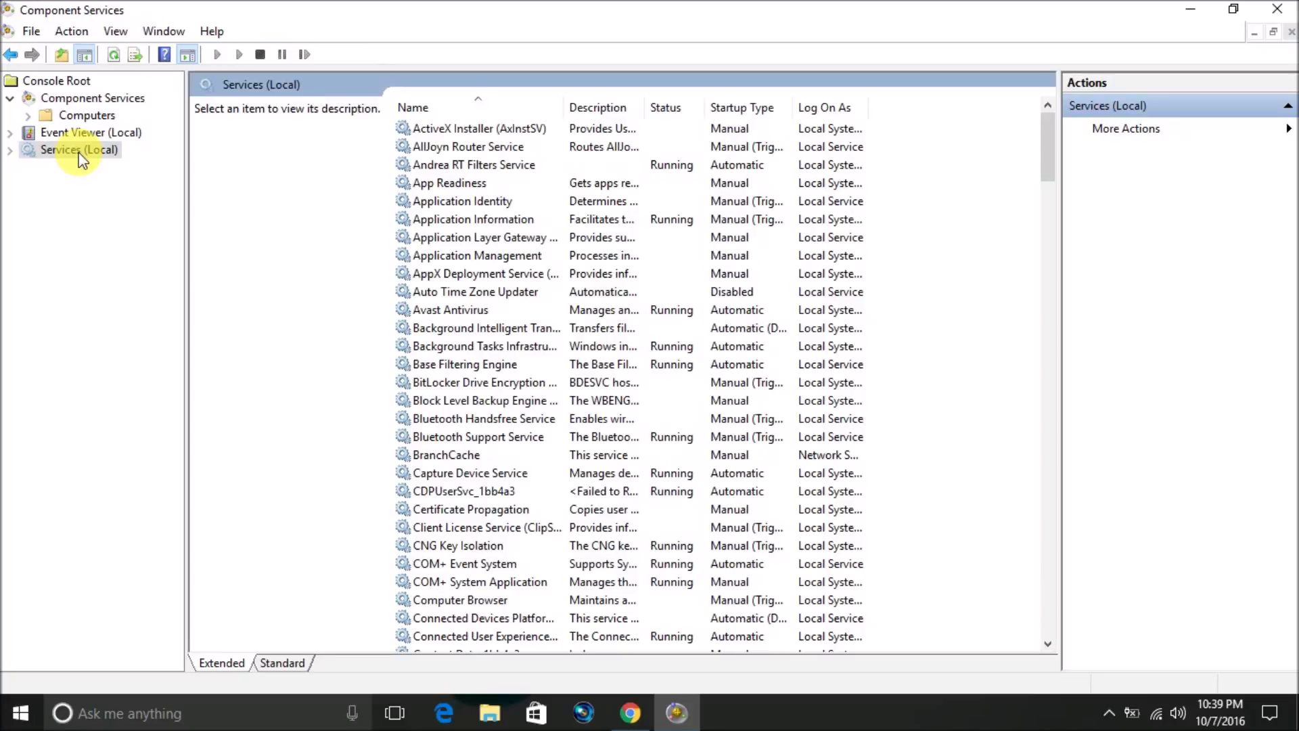
click(468, 128)
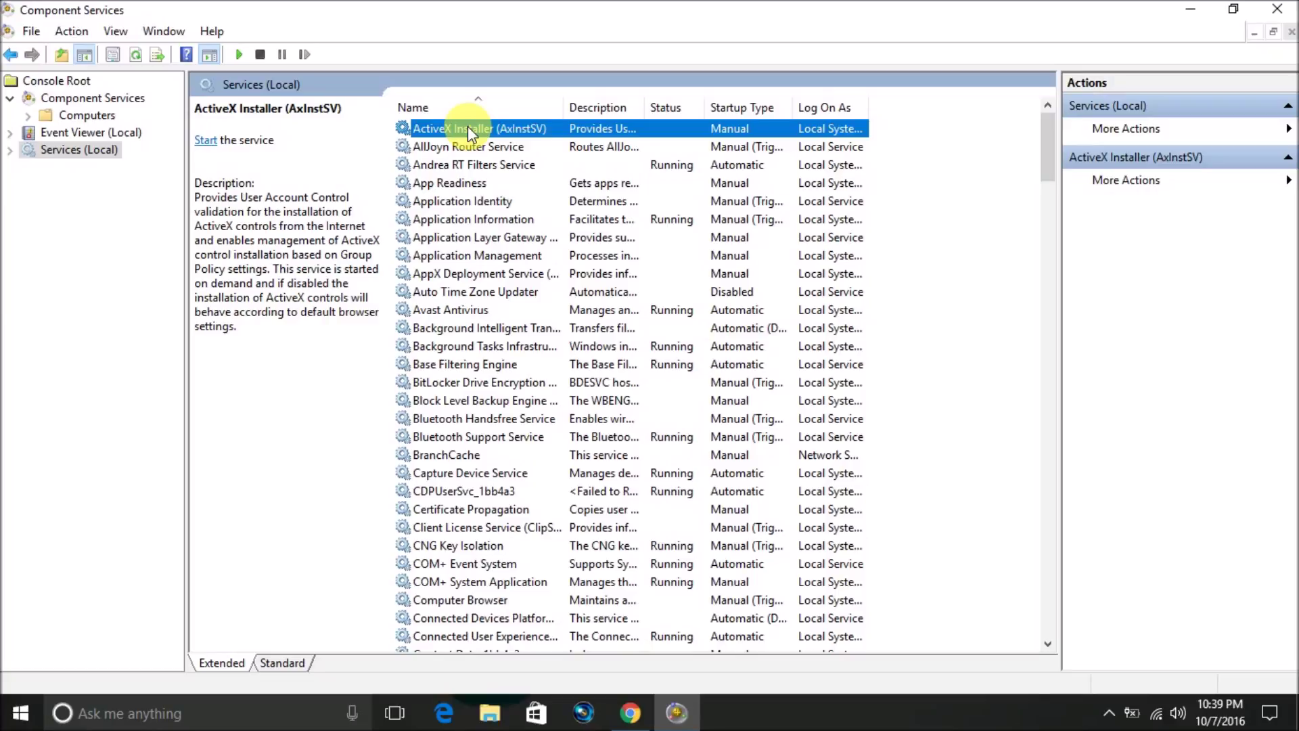
key(d)
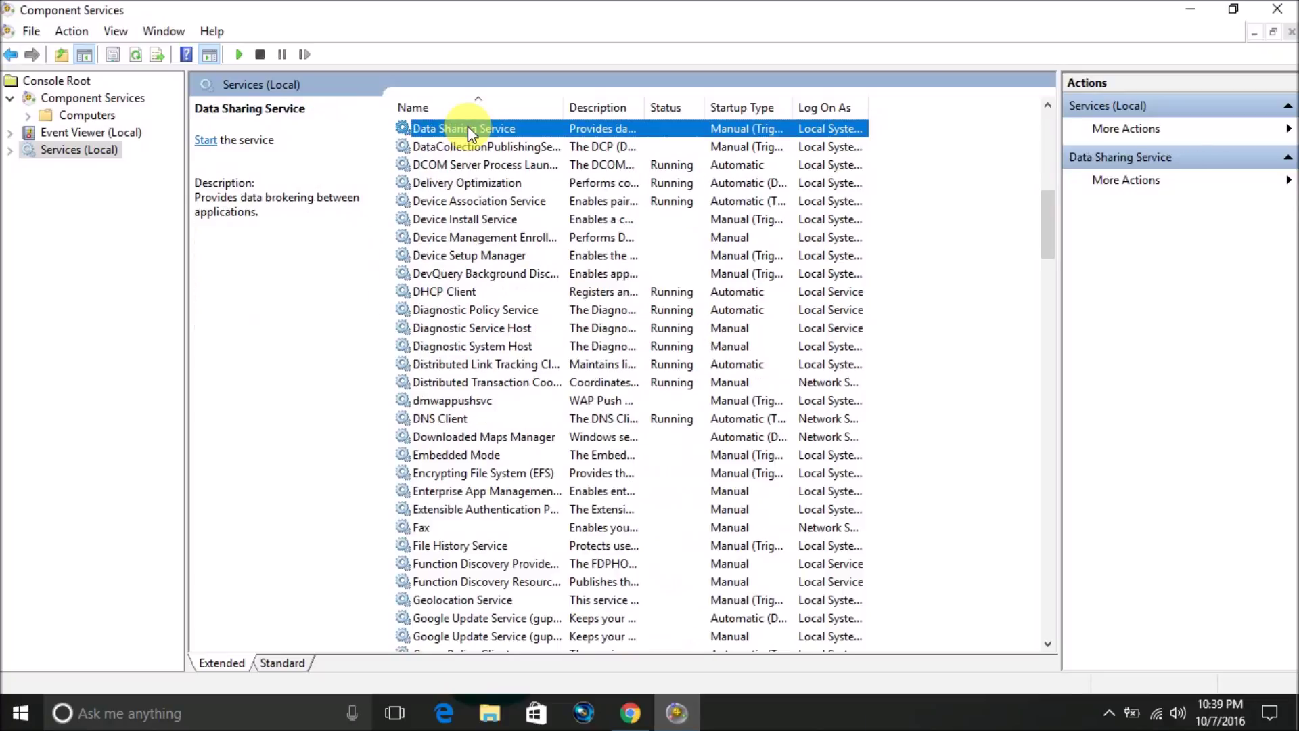
key(Down)
key(Down)
key(Down)
key(Down)
key(Down)
key(Down)
key(Down)
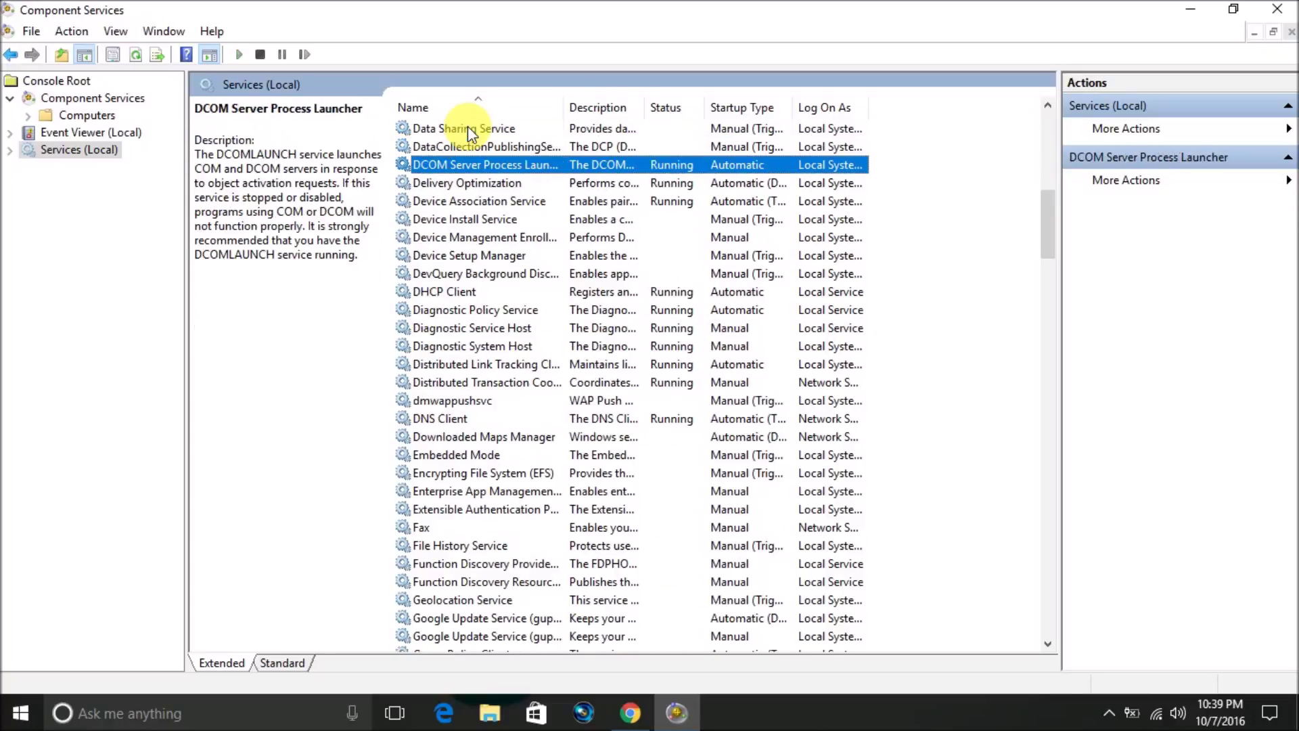
key(Down)
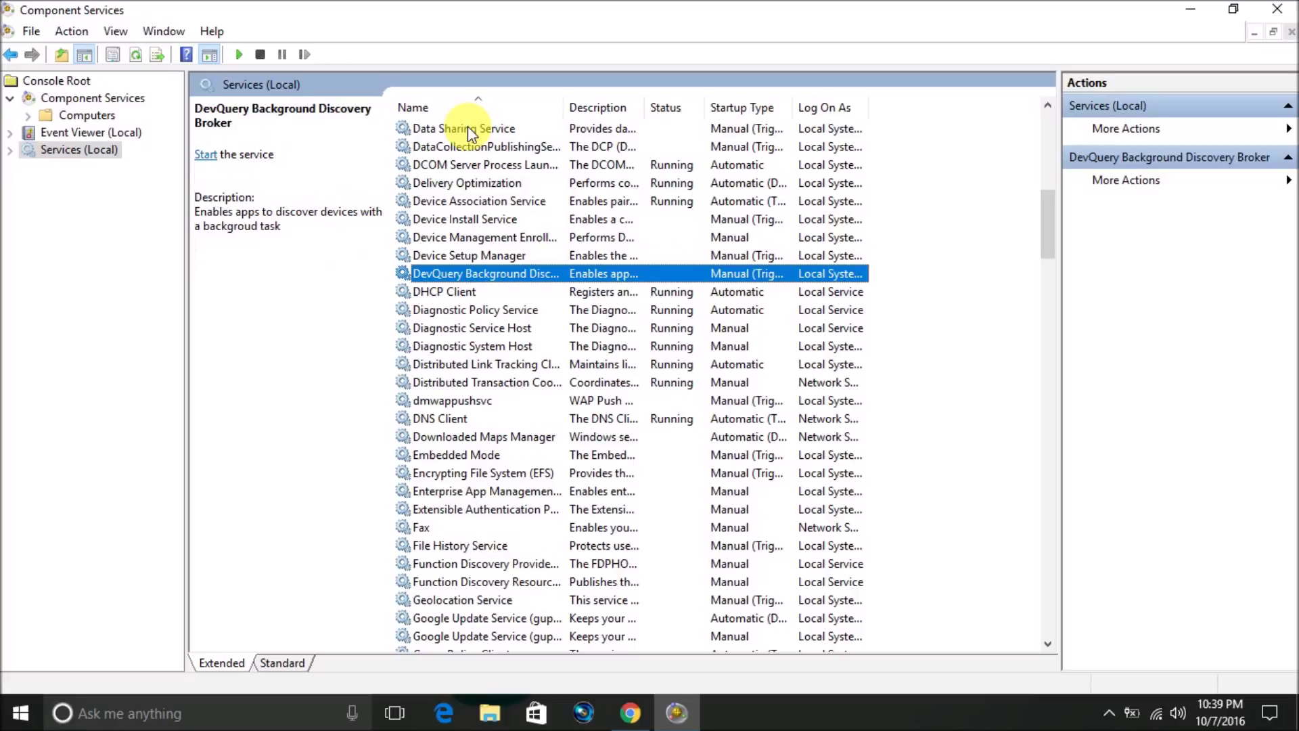
key(Down)
key(Down)
key(Down)
key(Down)
key(Down)
key(Down)
key(Down)
key(Down)
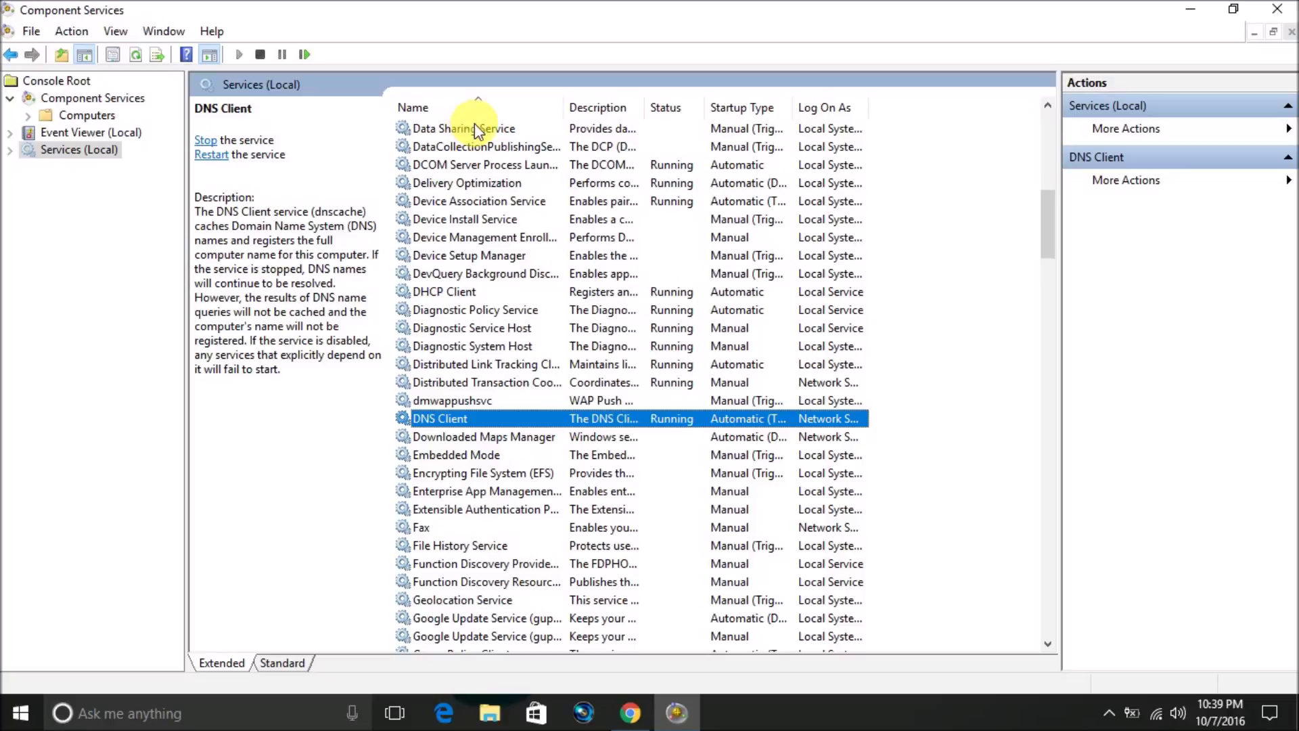
Set the startup type of the DNS Client service to Disabled and accept the change.
right_click(461, 420)
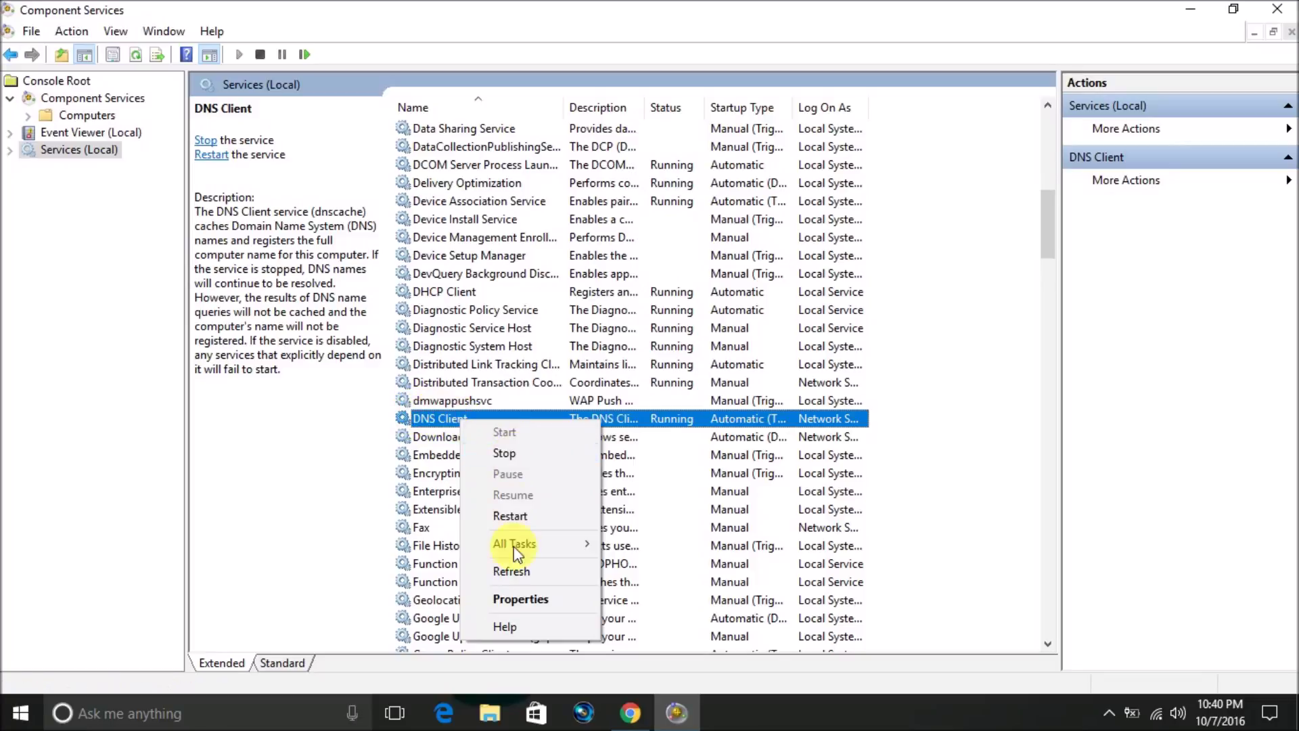
click(522, 601)
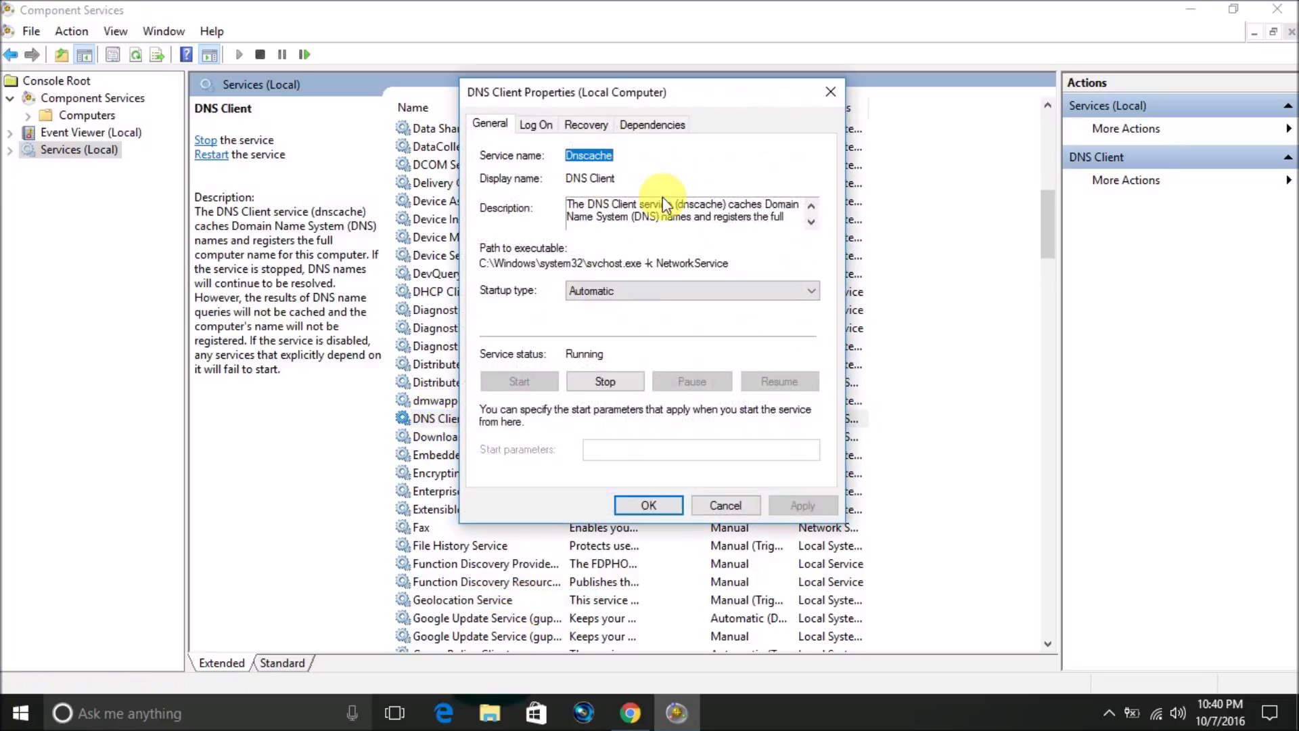
click(582, 291)
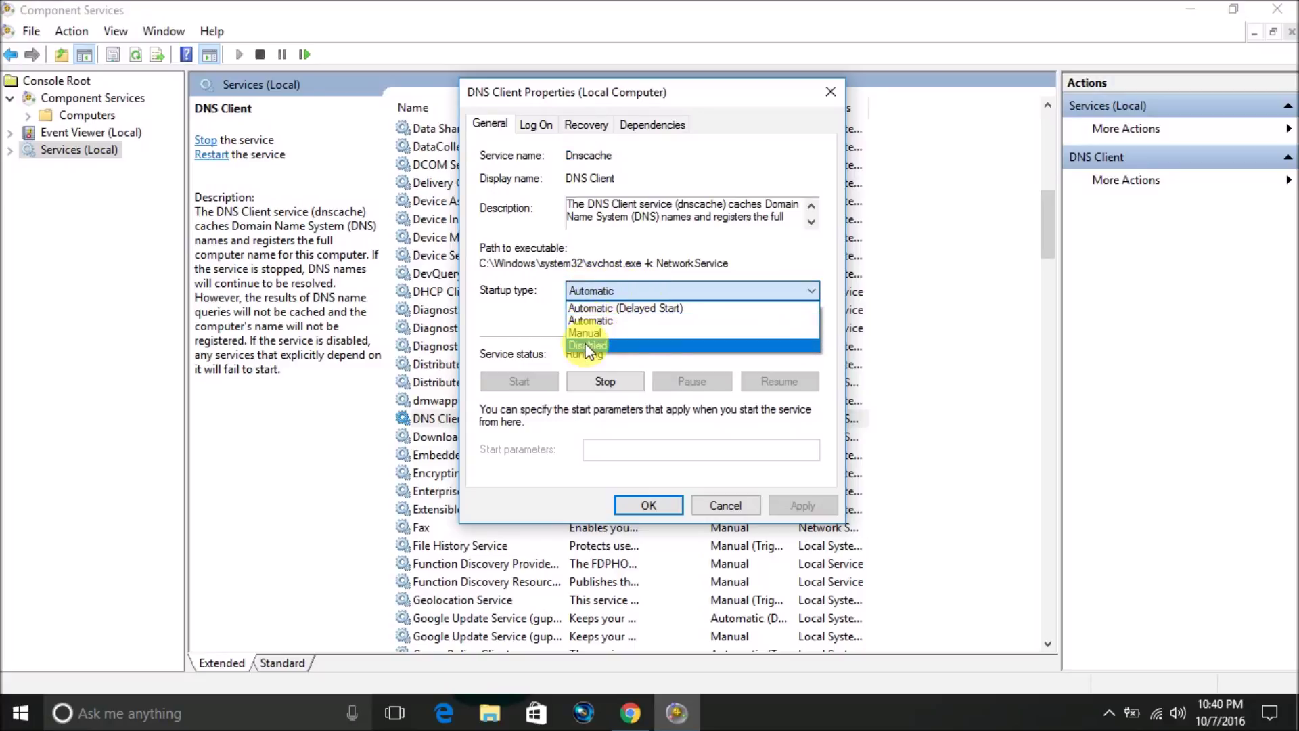
click(597, 346)
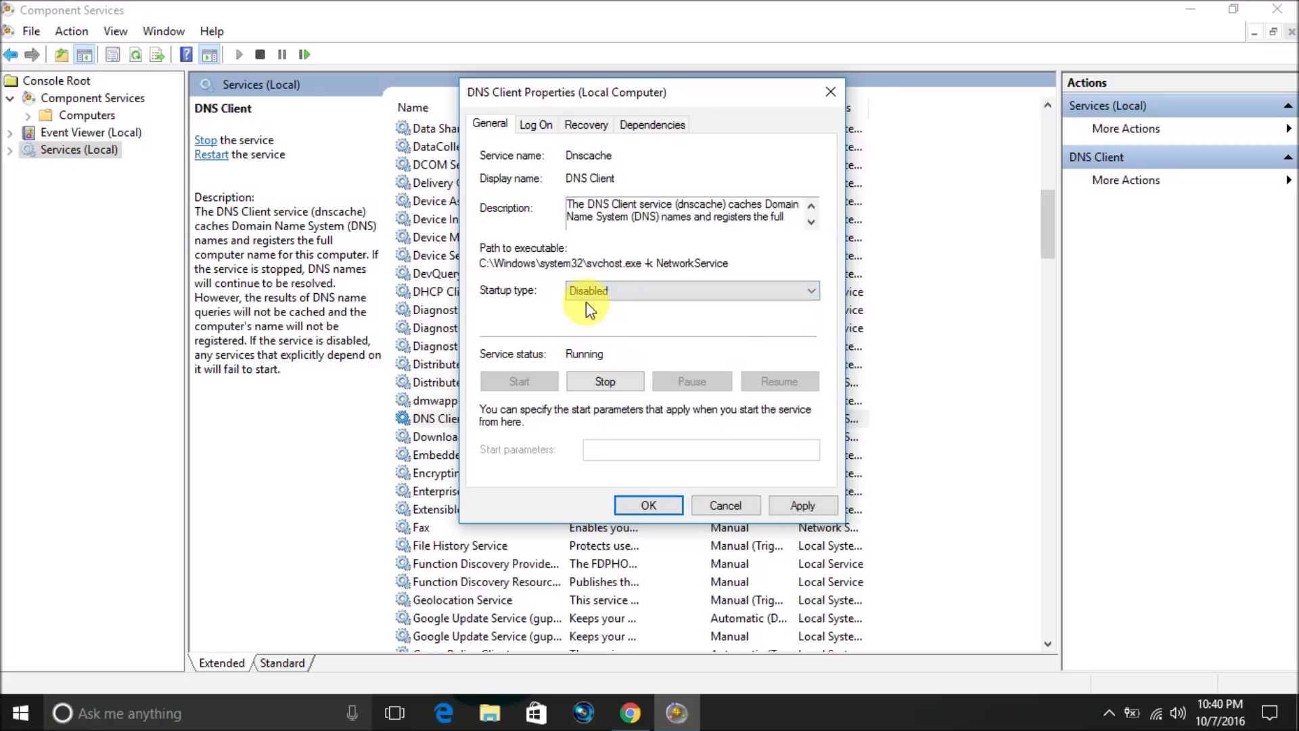
click(800, 508)
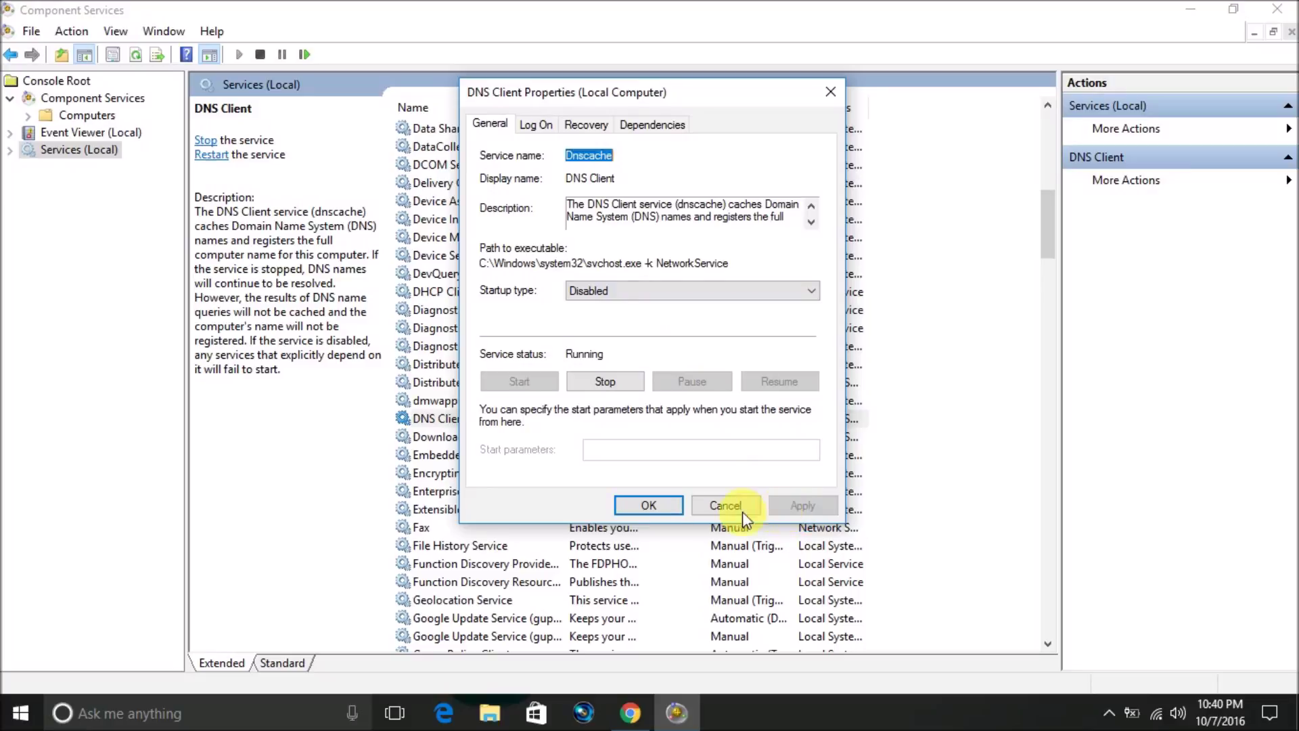
click(658, 507)
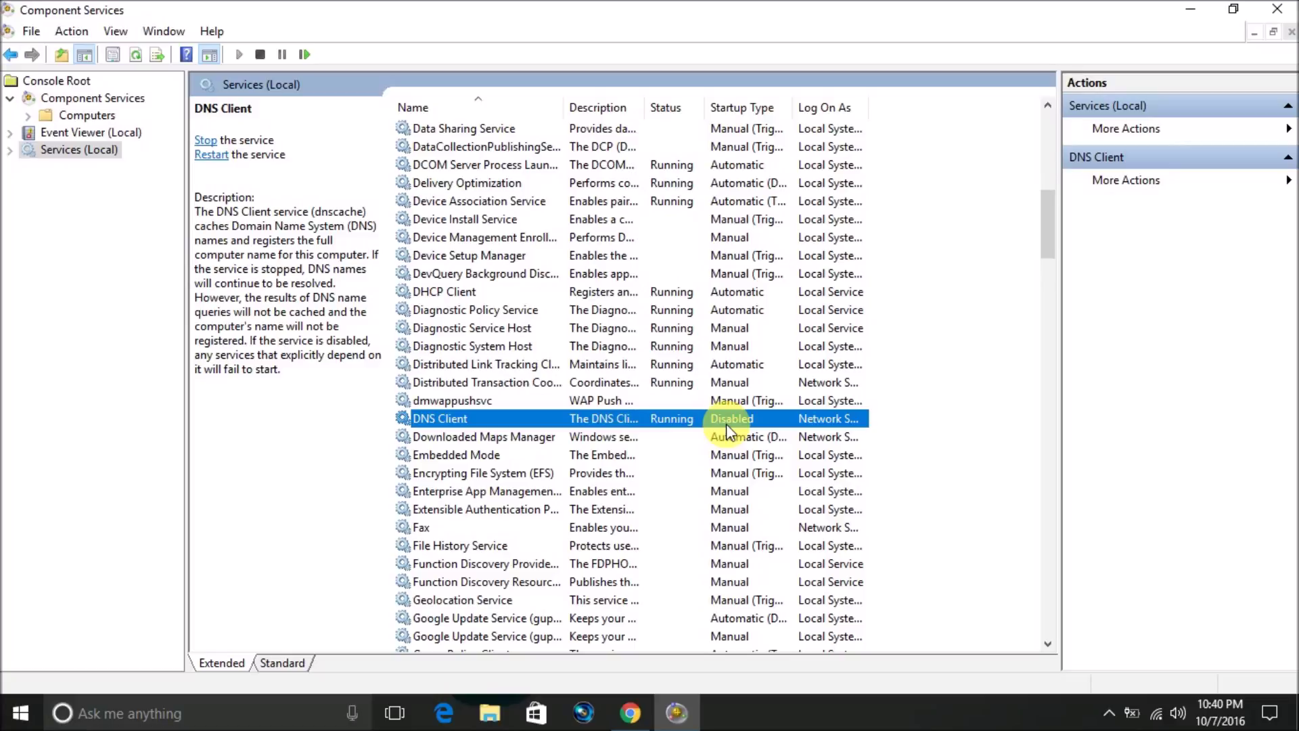
Set the startup type of the Fax service to Disabled and accept the change.
click(418, 525)
scroll(579, 480, down, 2)
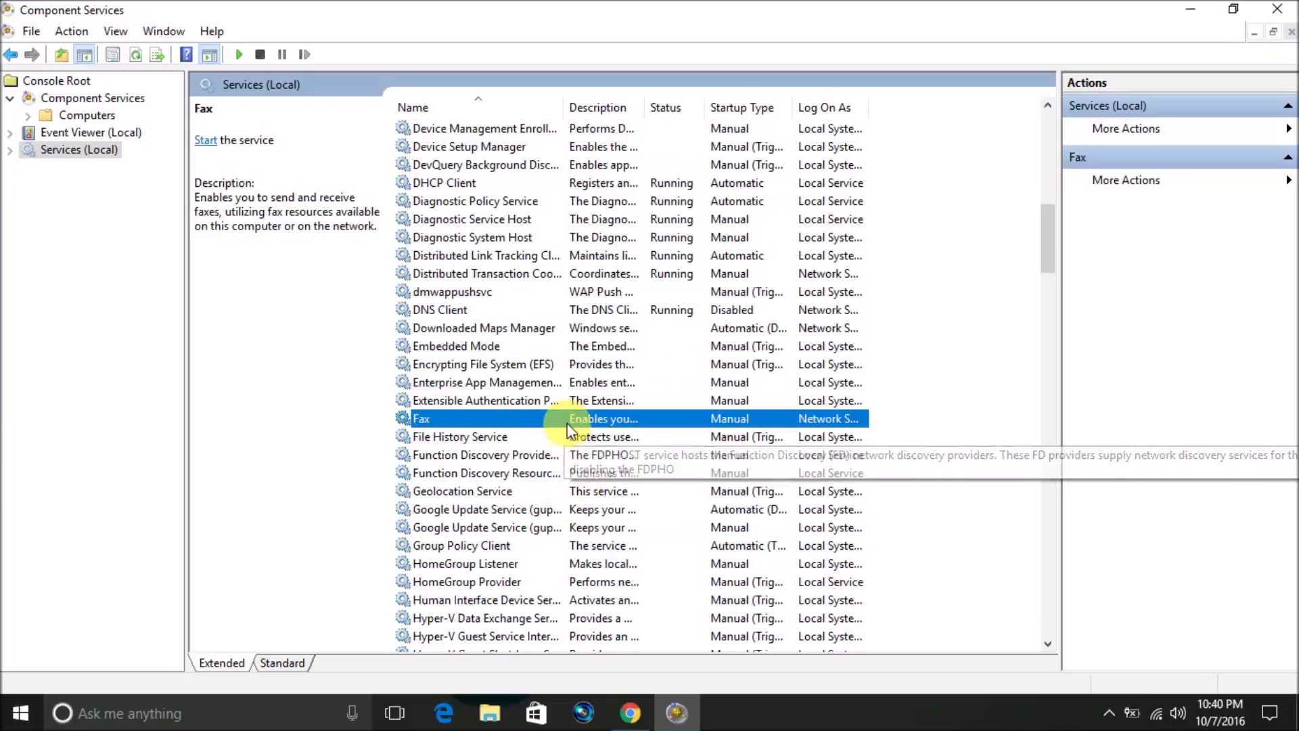
right_click(535, 426)
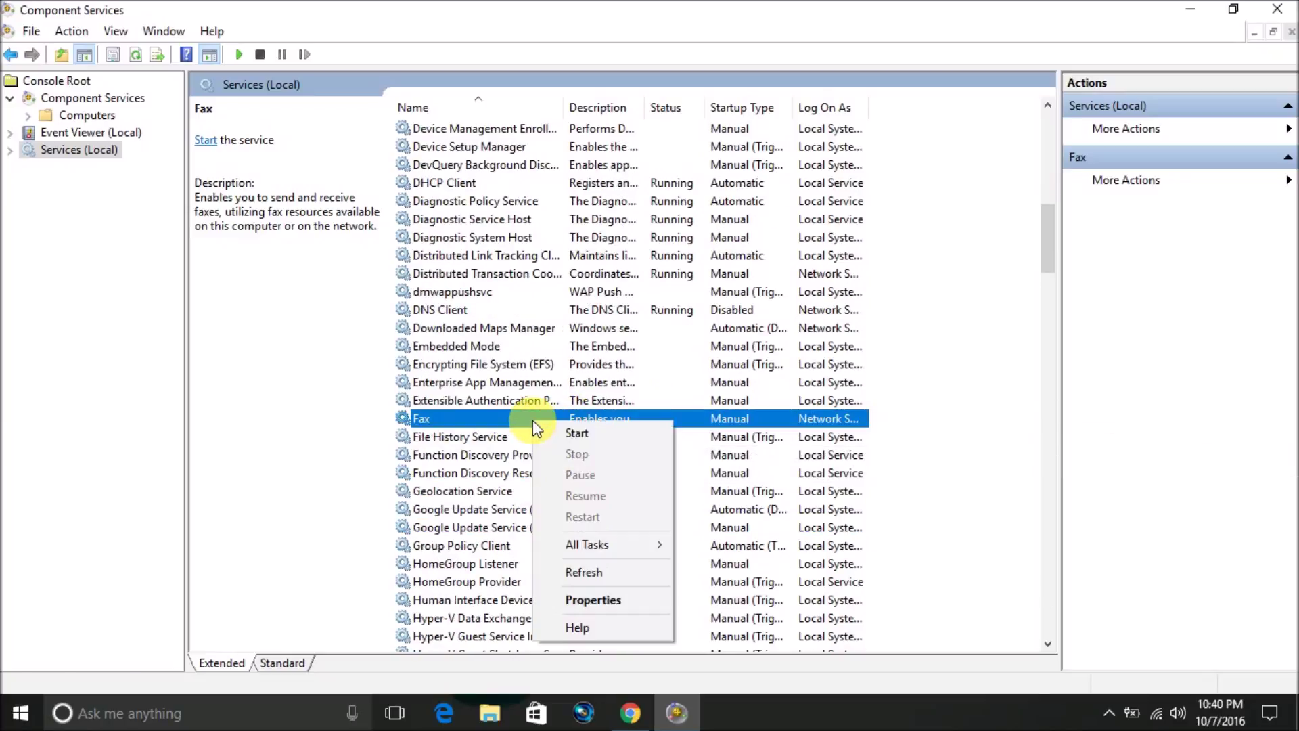
click(589, 599)
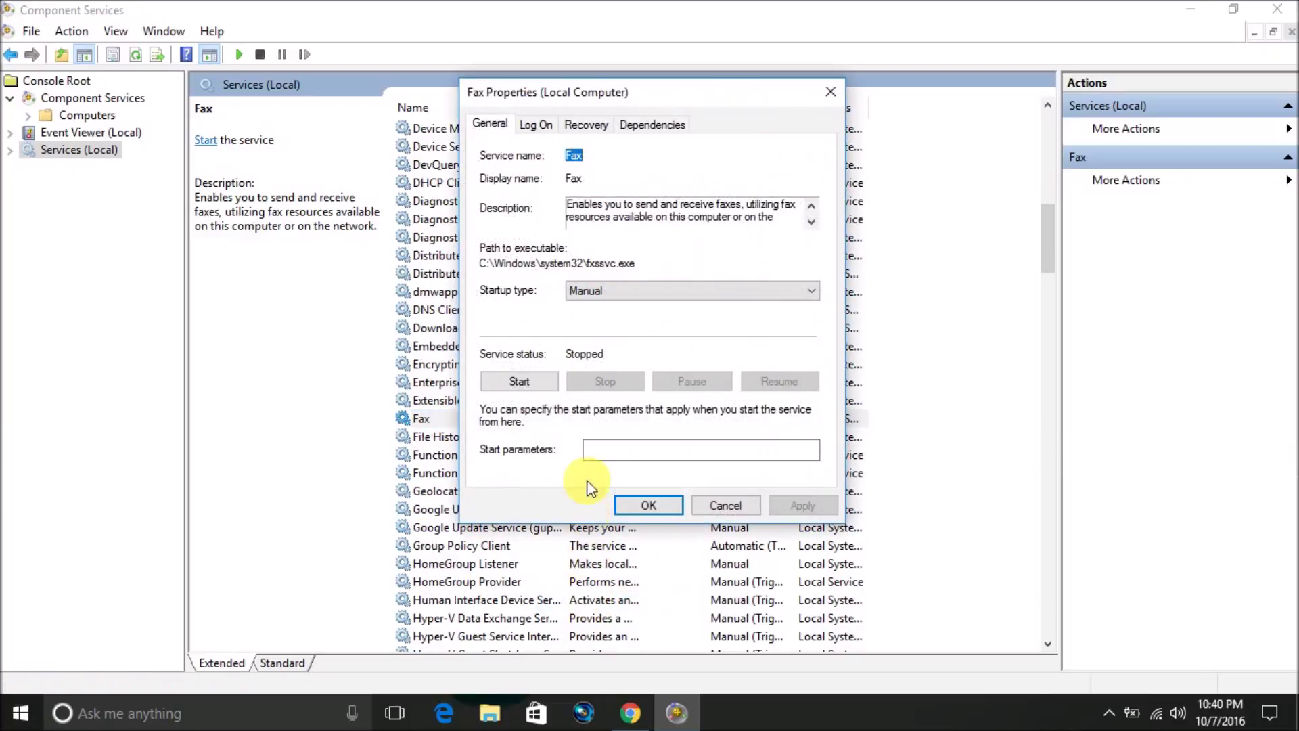
click(587, 292)
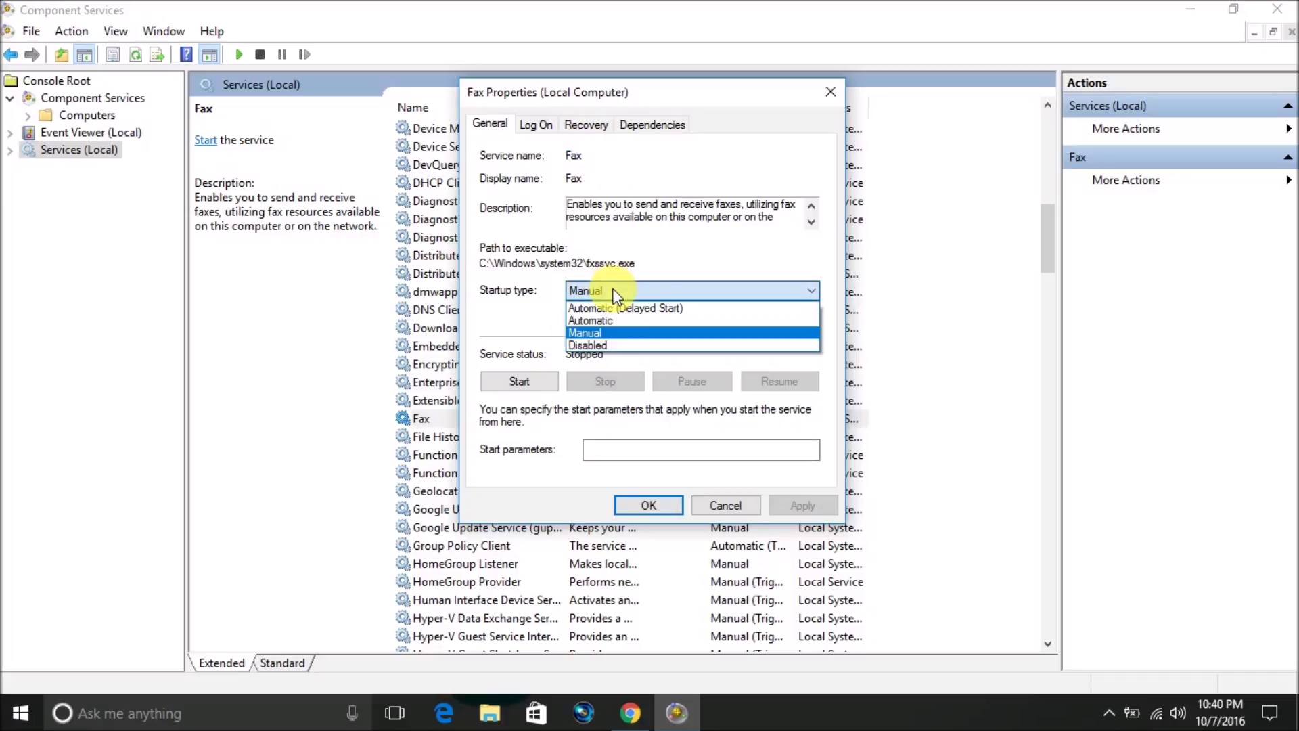
click(611, 346)
click(804, 509)
click(675, 513)
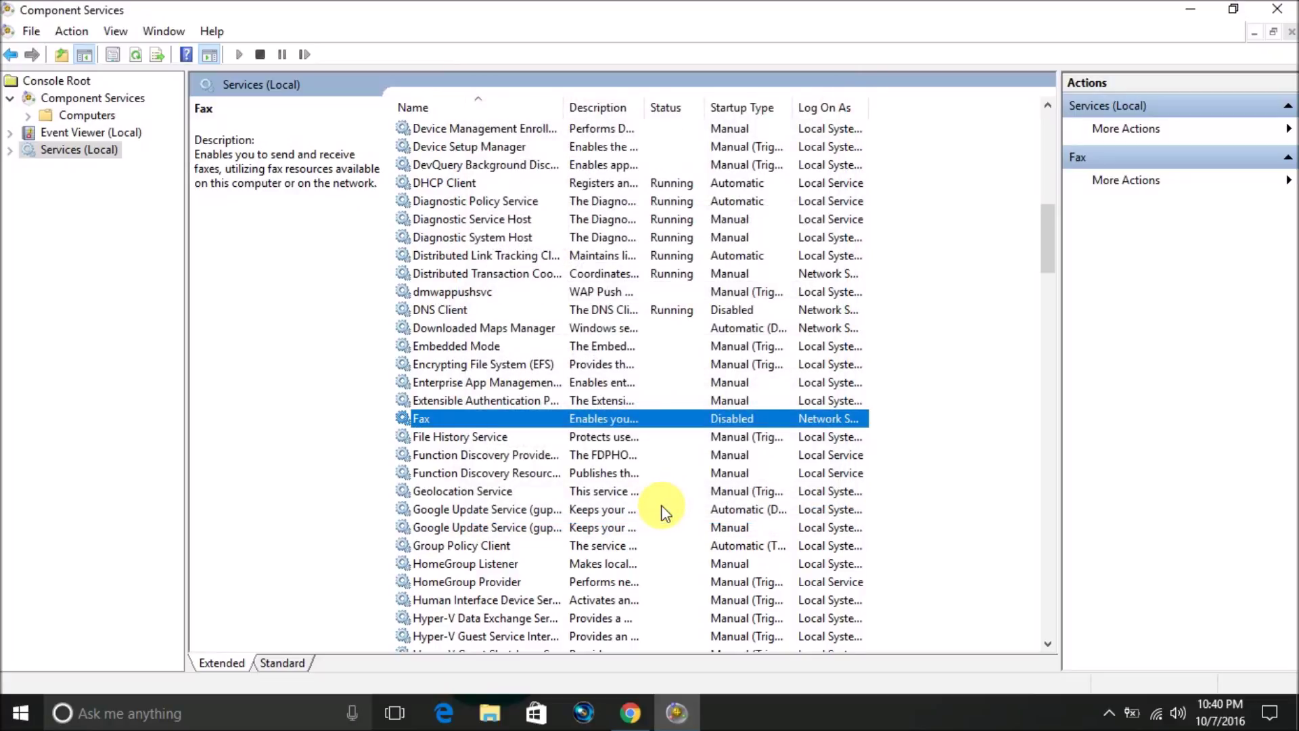
Go to the Remote Access and Remote Desktop entries in the services list and widen the Name column to fit their names.
click(501, 440)
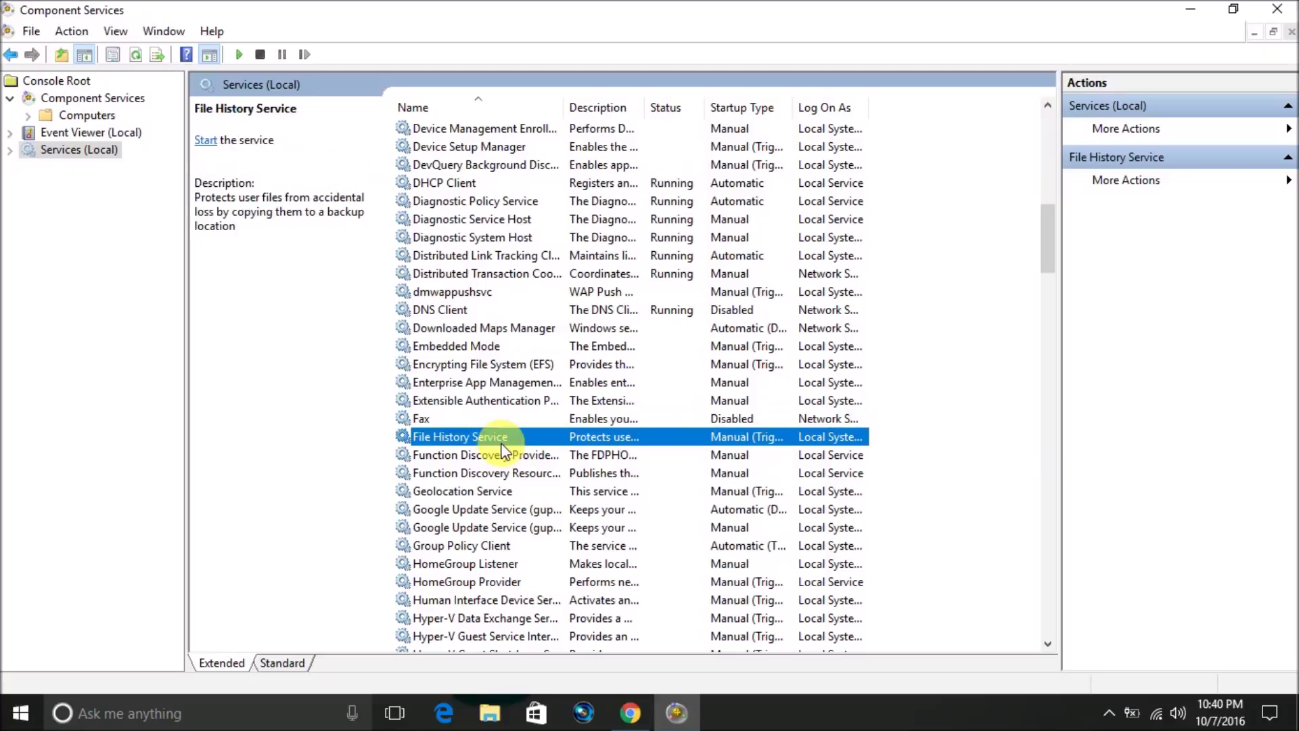
key(r)
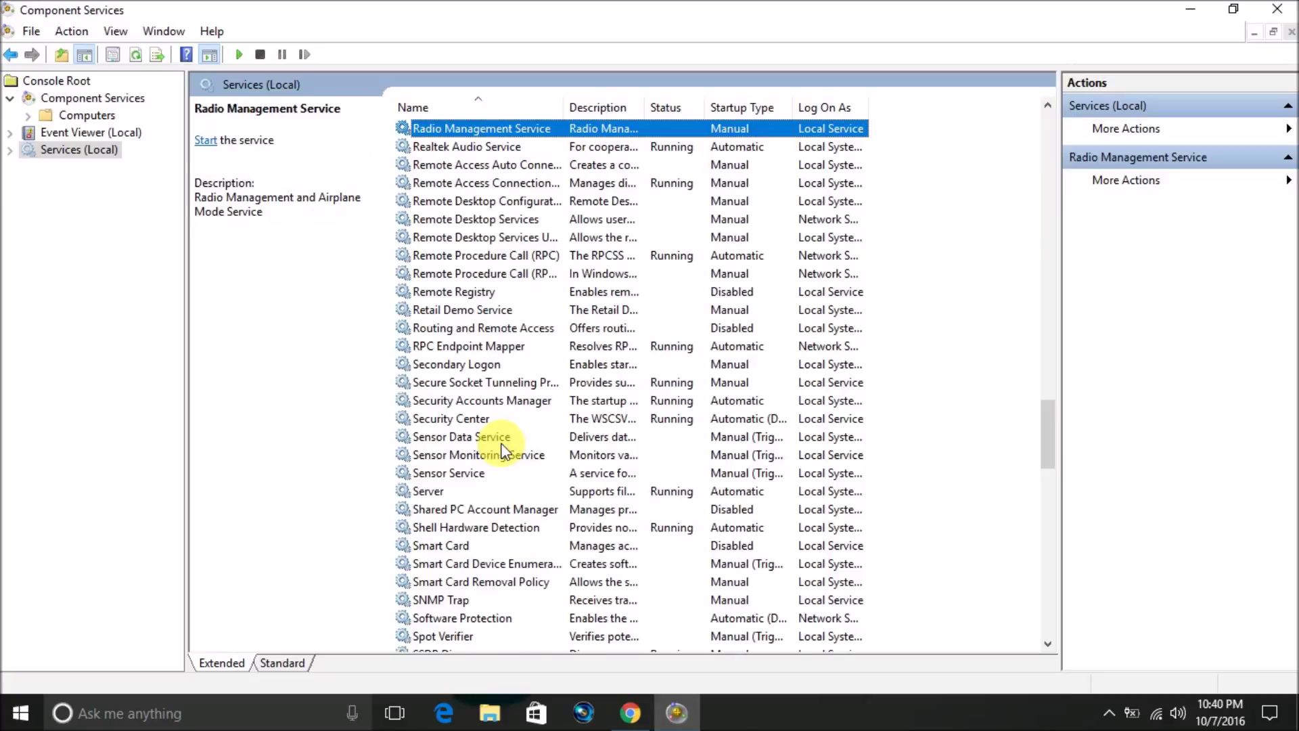
key(r)
key(r)
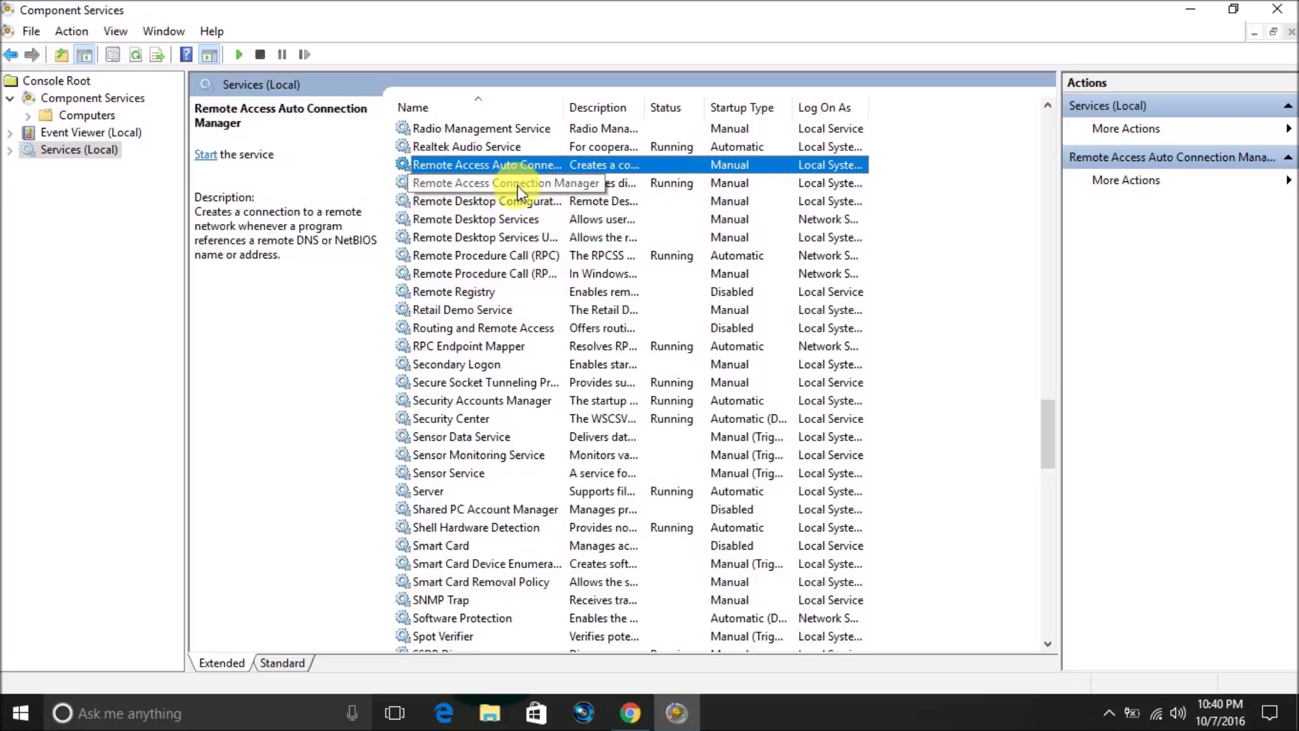
drag(575, 115, 665, 112)
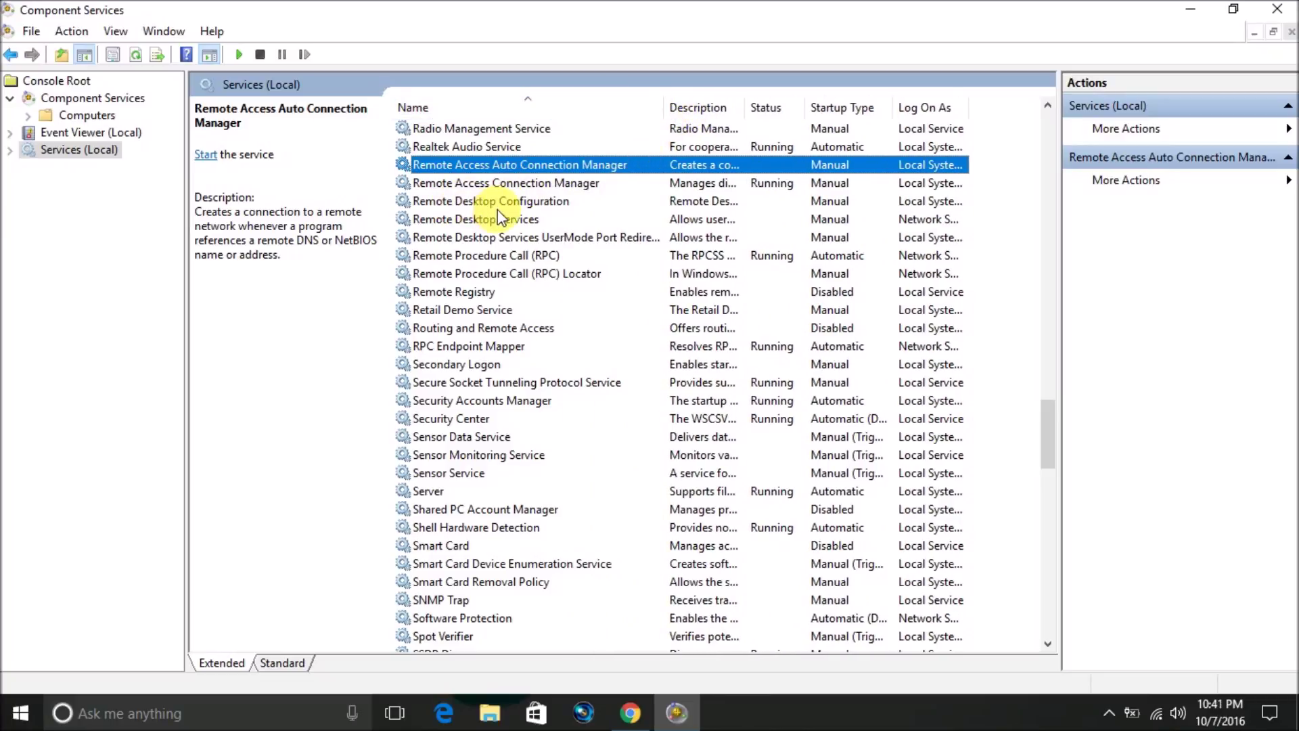
Set the startup type of the Remote Desktop Configuration service to Disabled and accept the change.
click(529, 201)
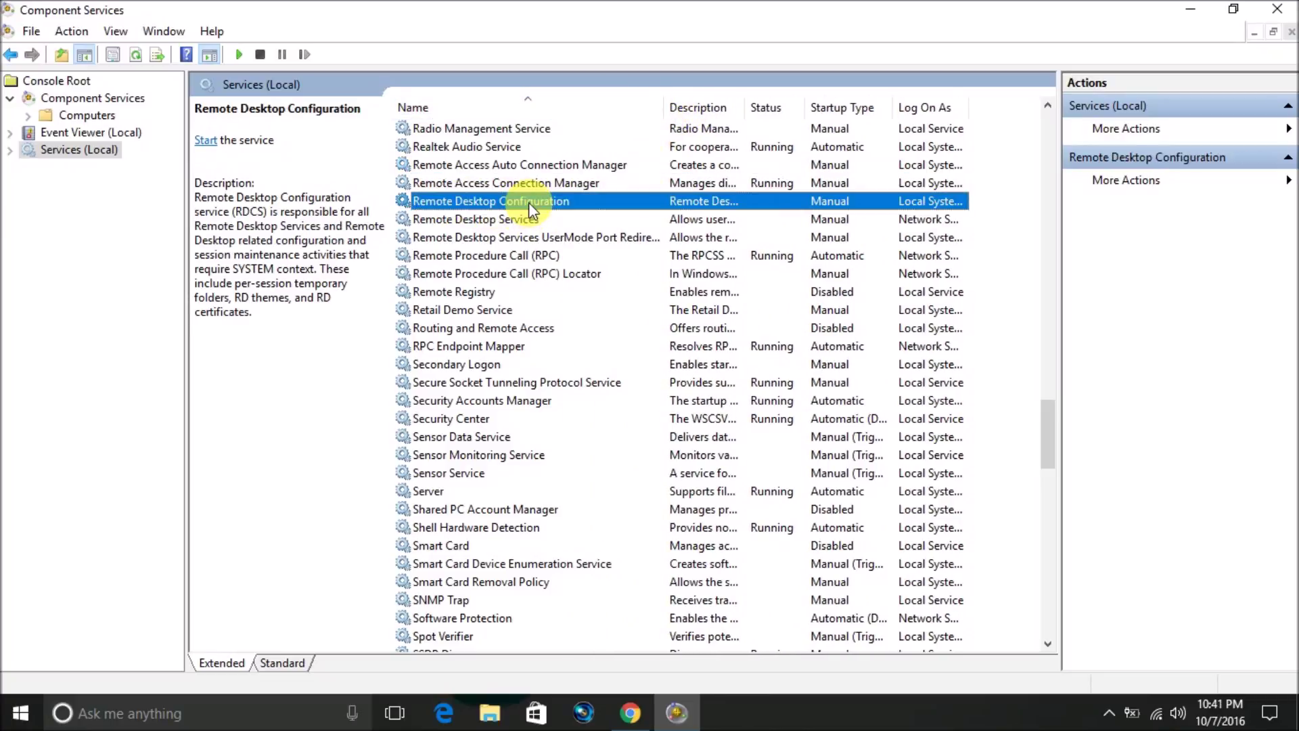
double_click(649, 206)
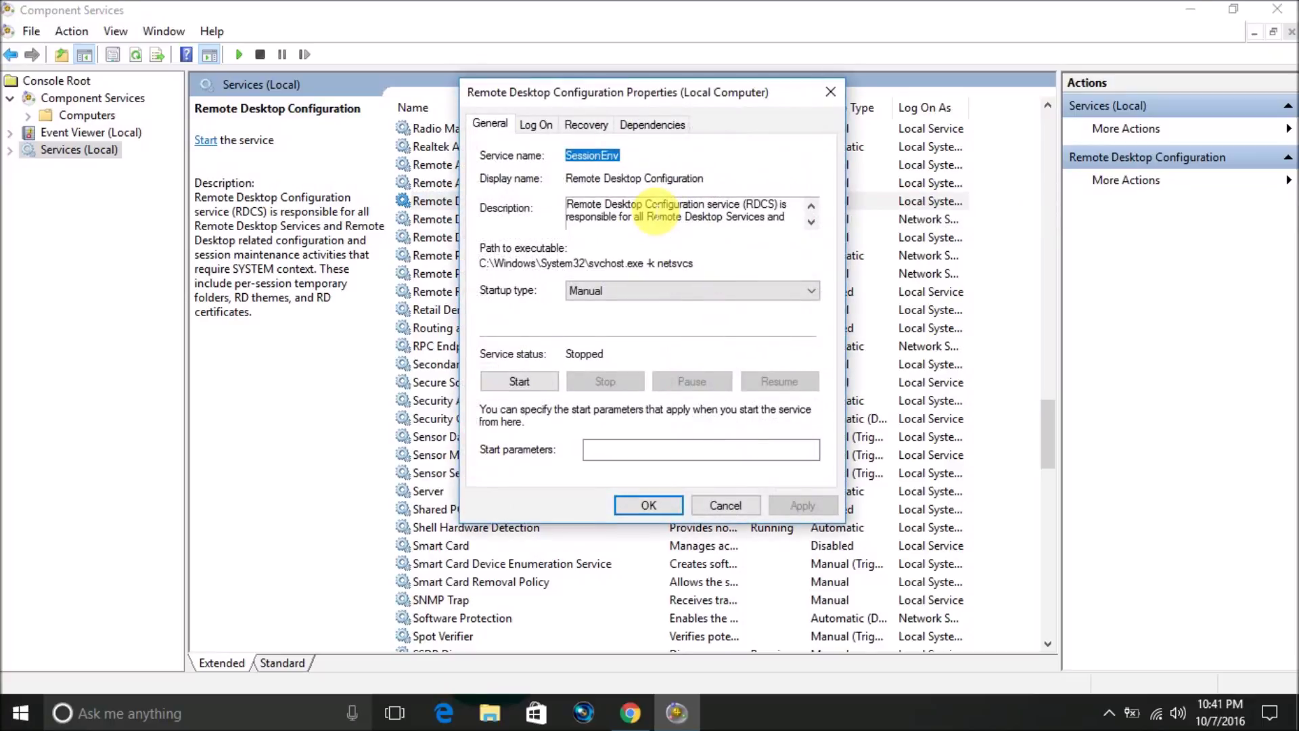
click(630, 291)
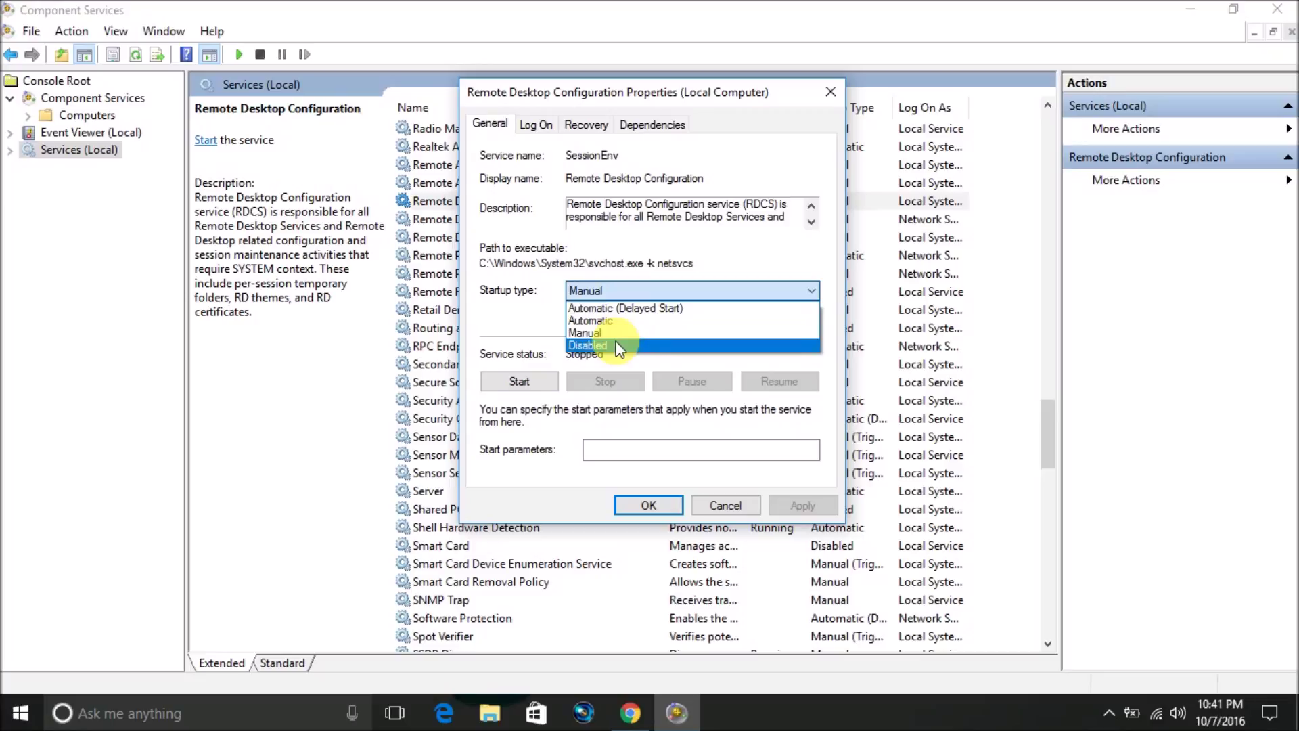
click(589, 349)
click(823, 511)
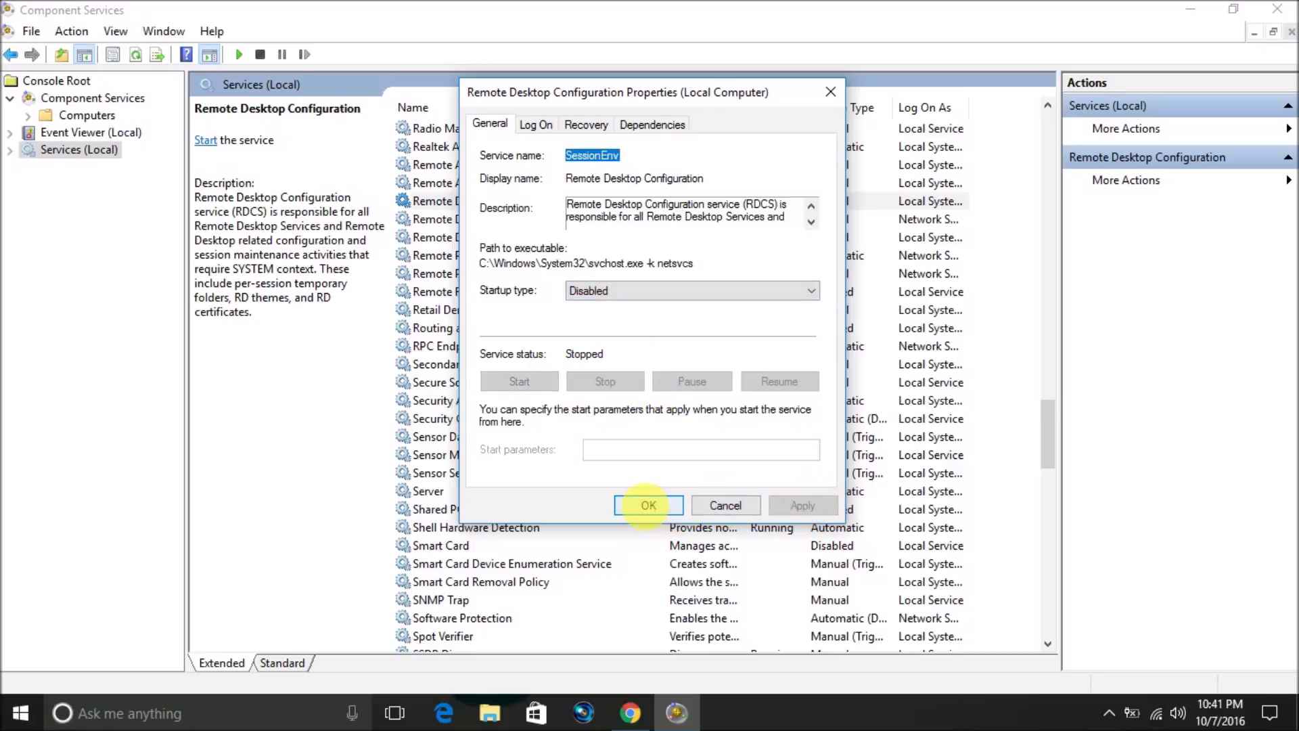
click(647, 509)
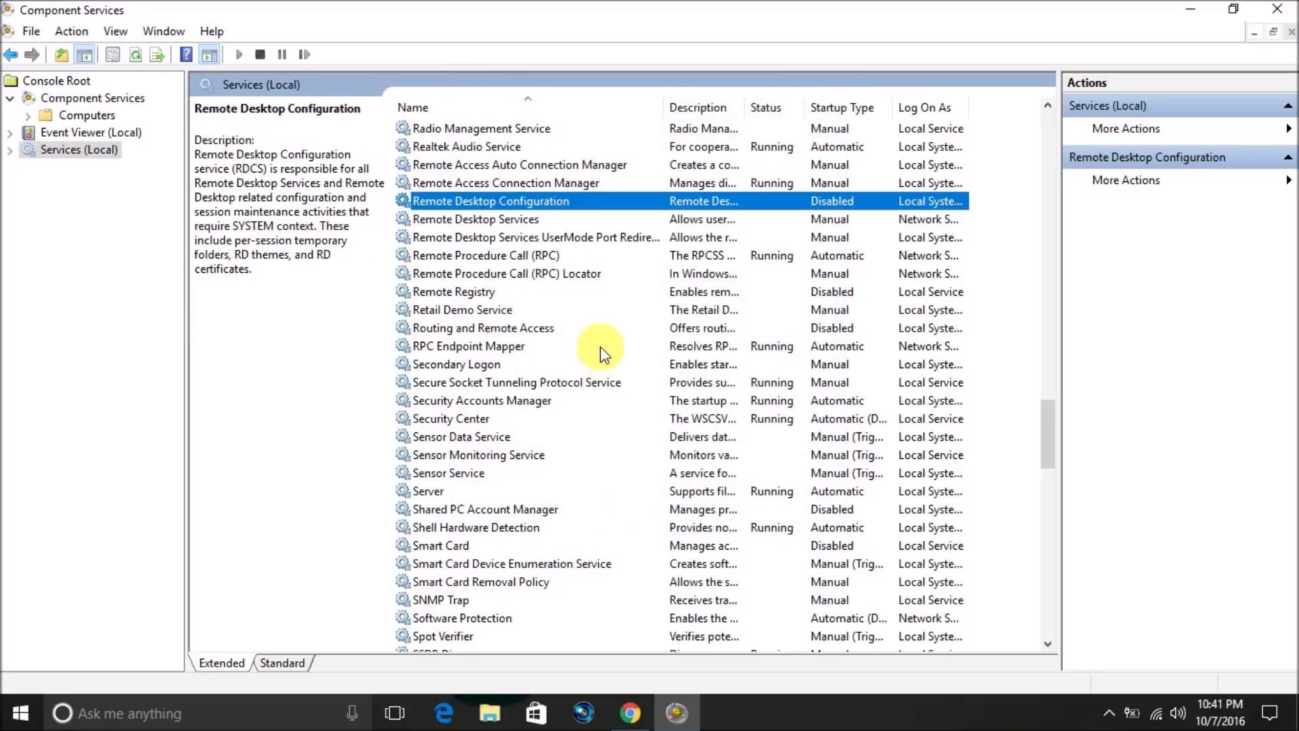
Set the startup type of the Remote Desktop Services service to Disabled and accept the change.
click(512, 221)
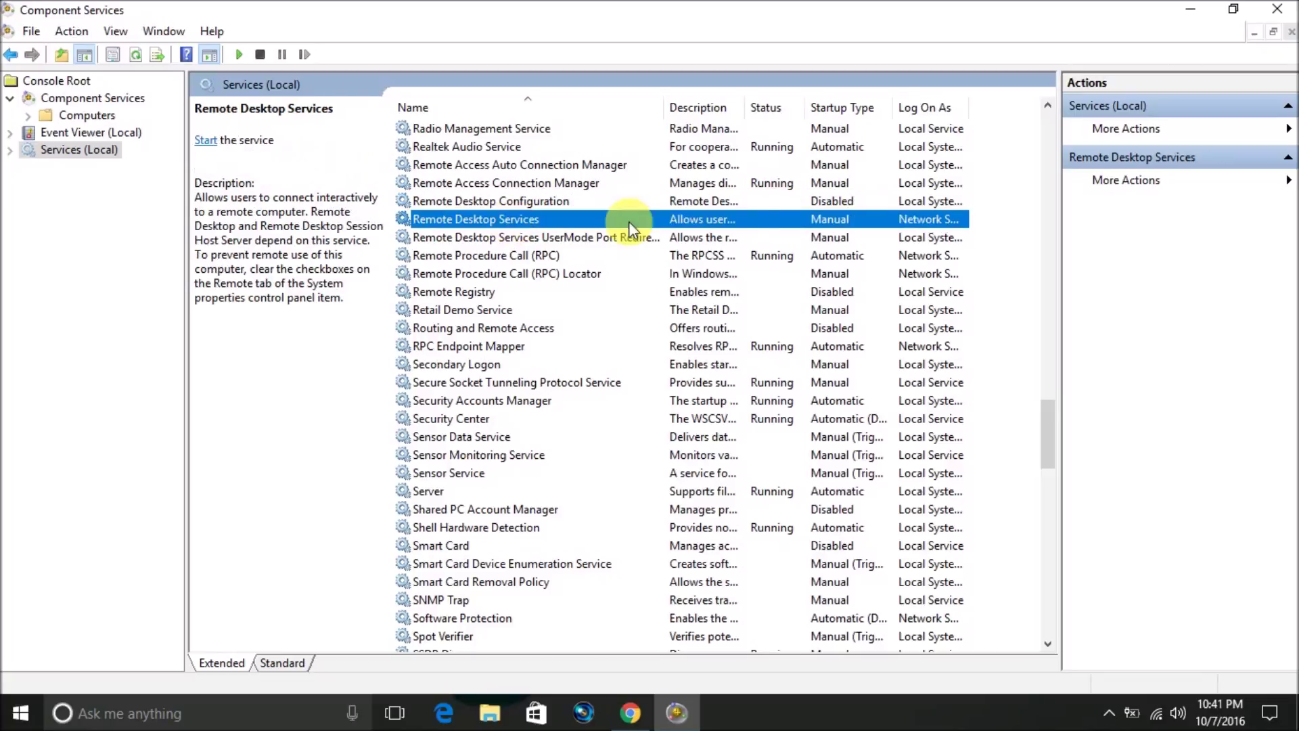
double_click(705, 219)
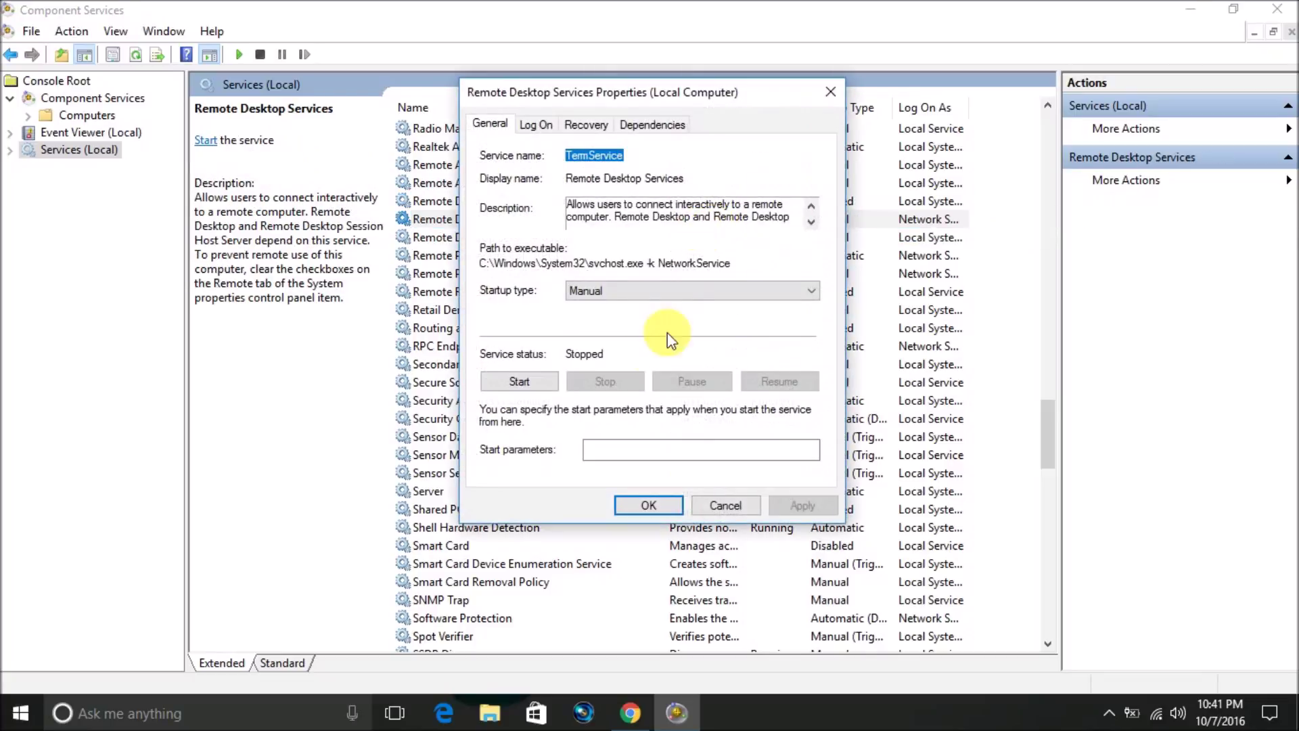
click(612, 292)
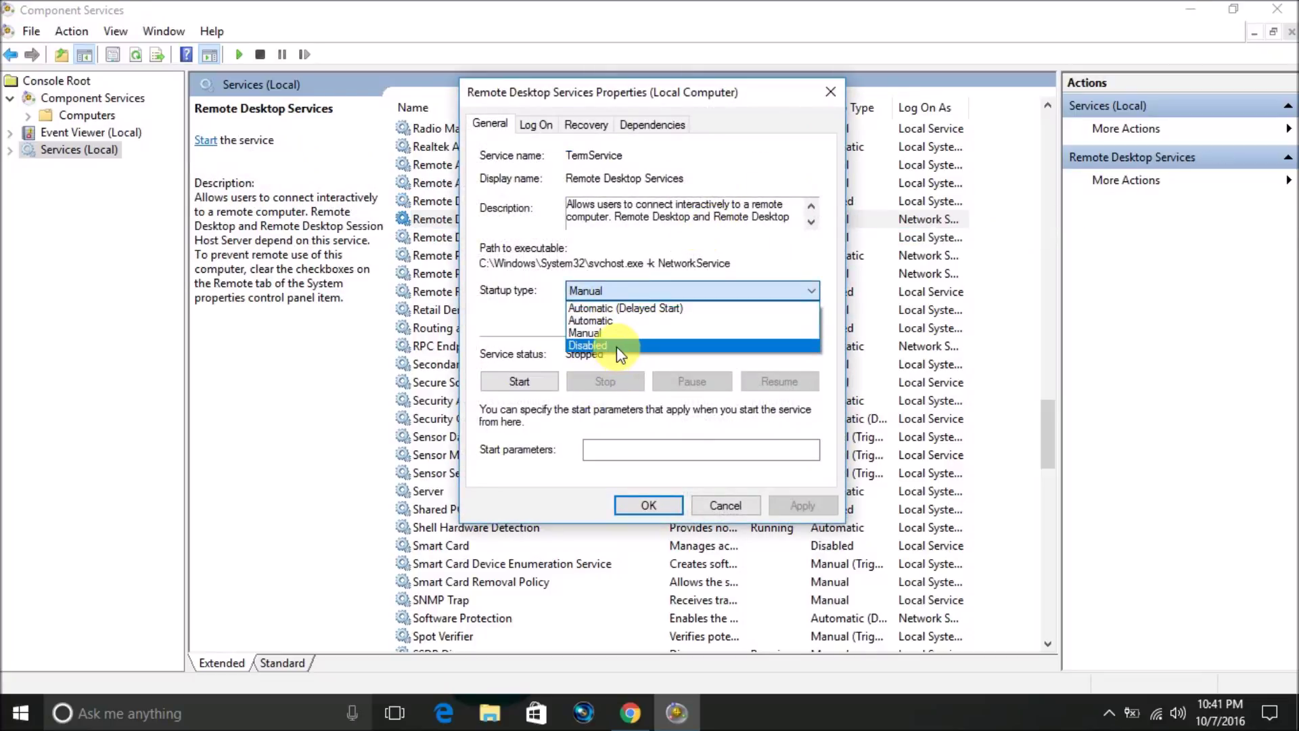
click(616, 347)
click(802, 506)
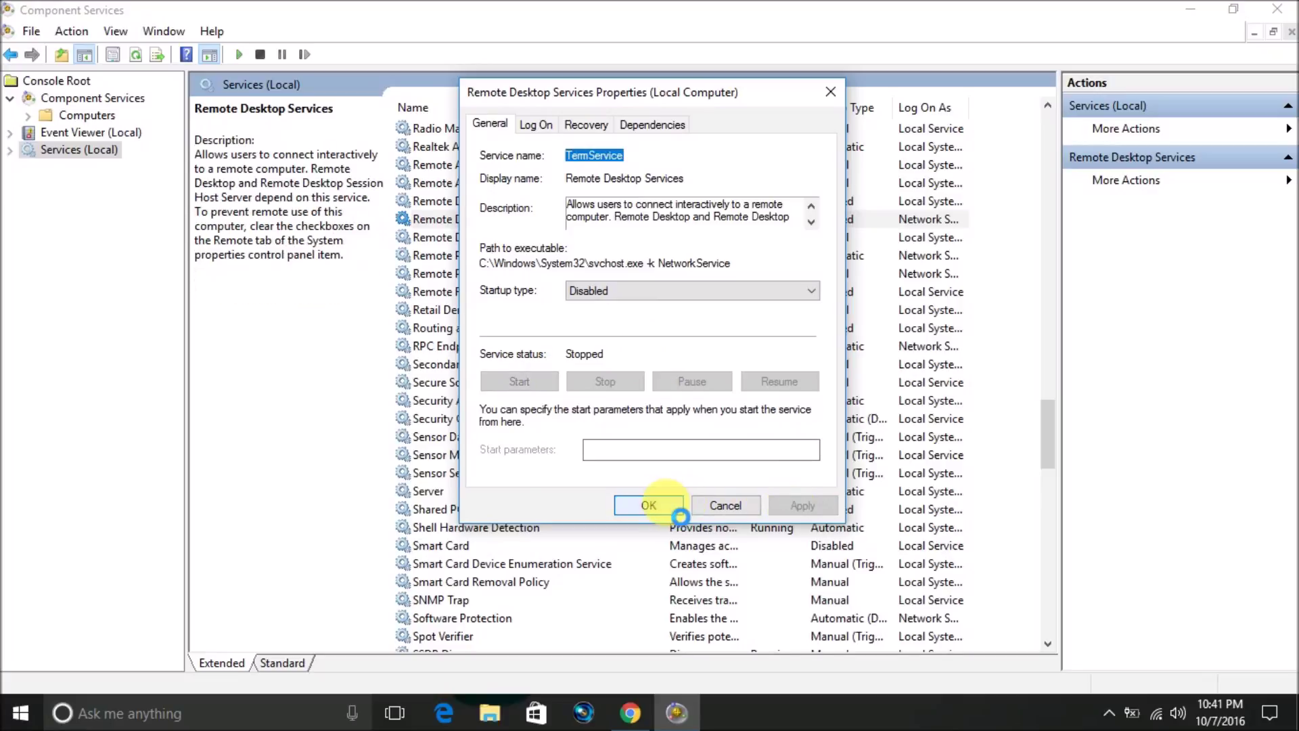
click(649, 507)
Set the startup type of the TCP/IP NetBIOS Helper service to Disabled and accept the change.
click(612, 506)
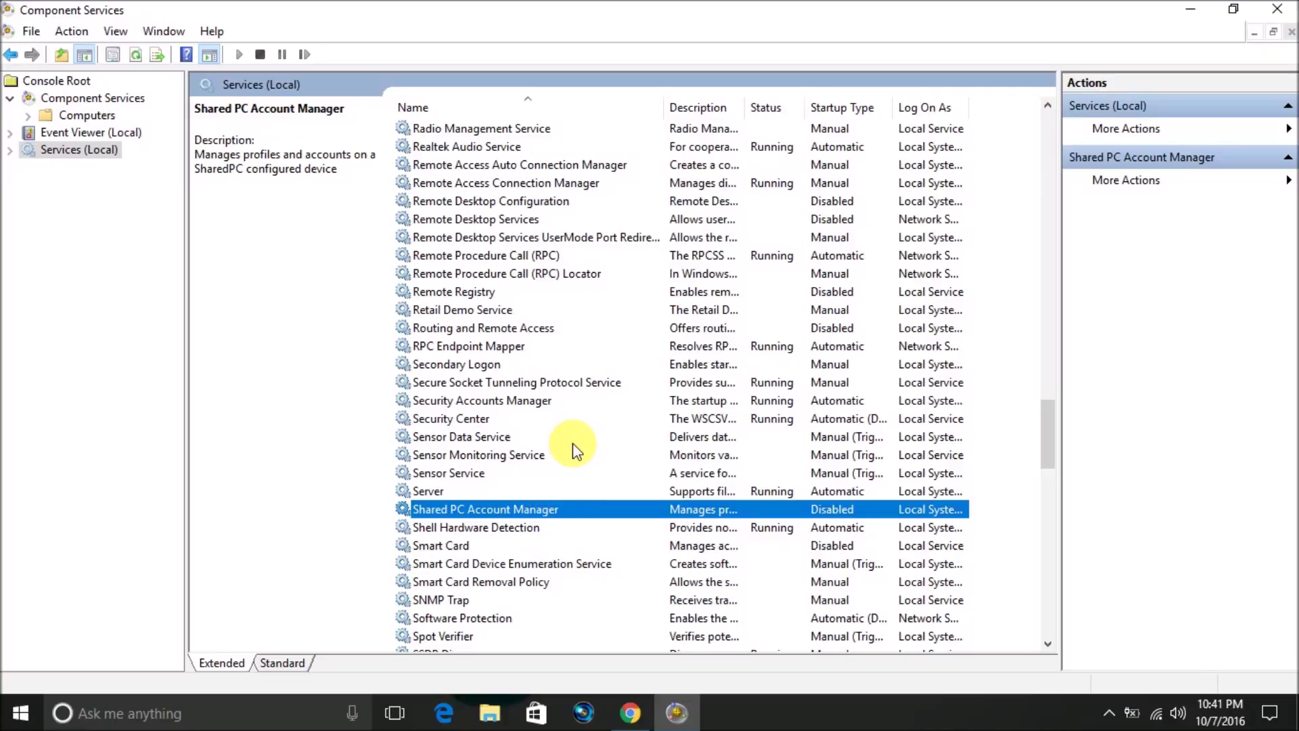
key(t)
key(Down)
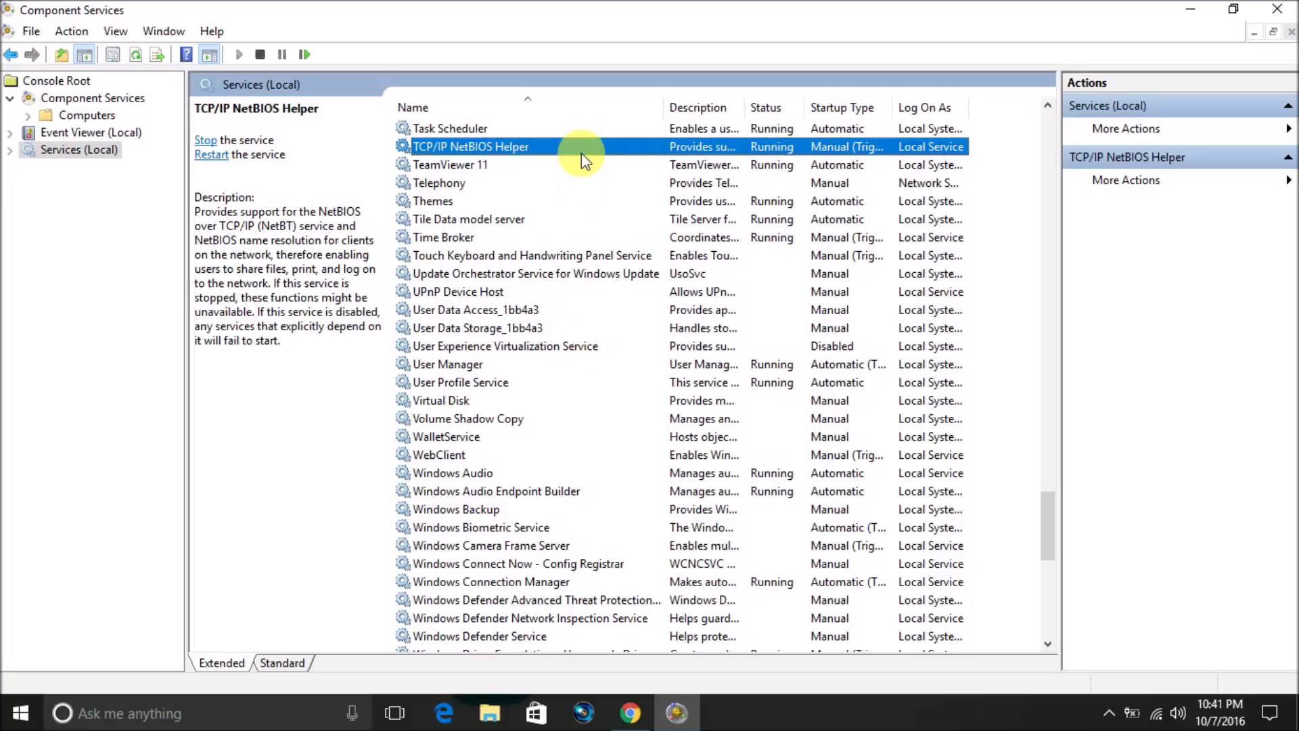
double_click(607, 147)
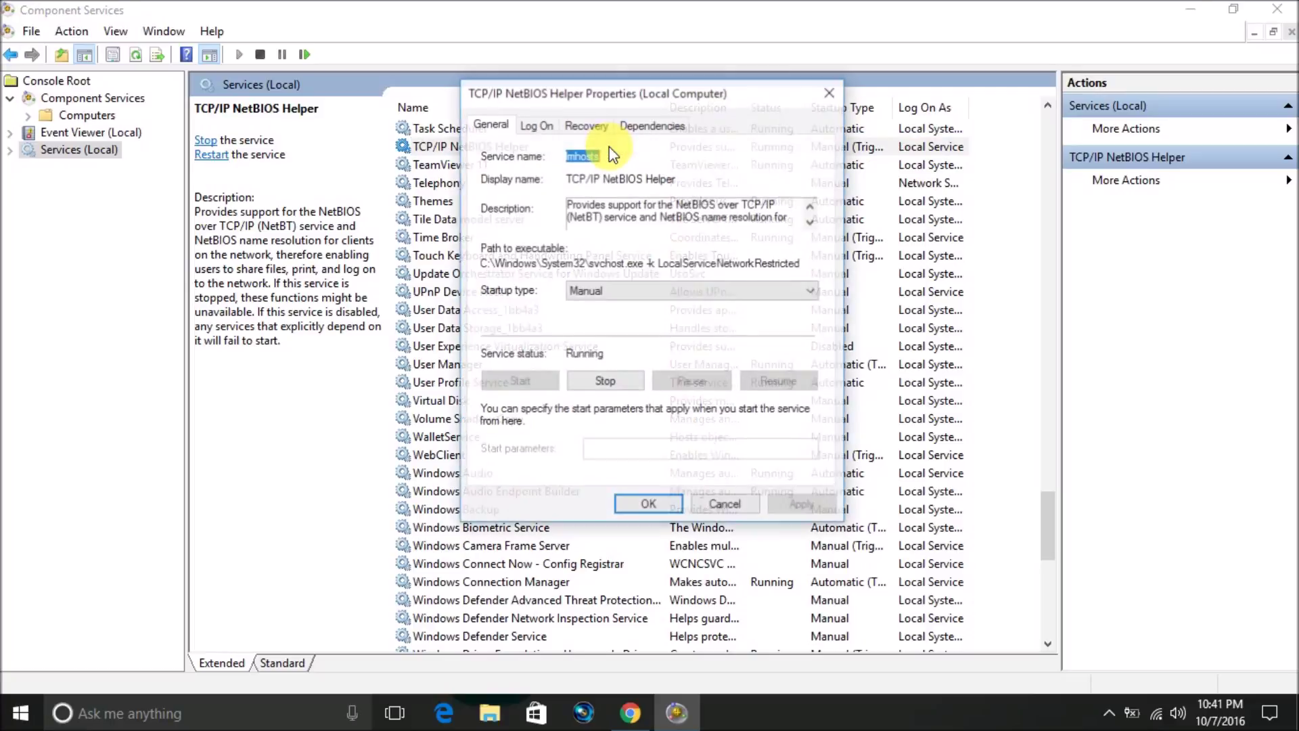
click(612, 291)
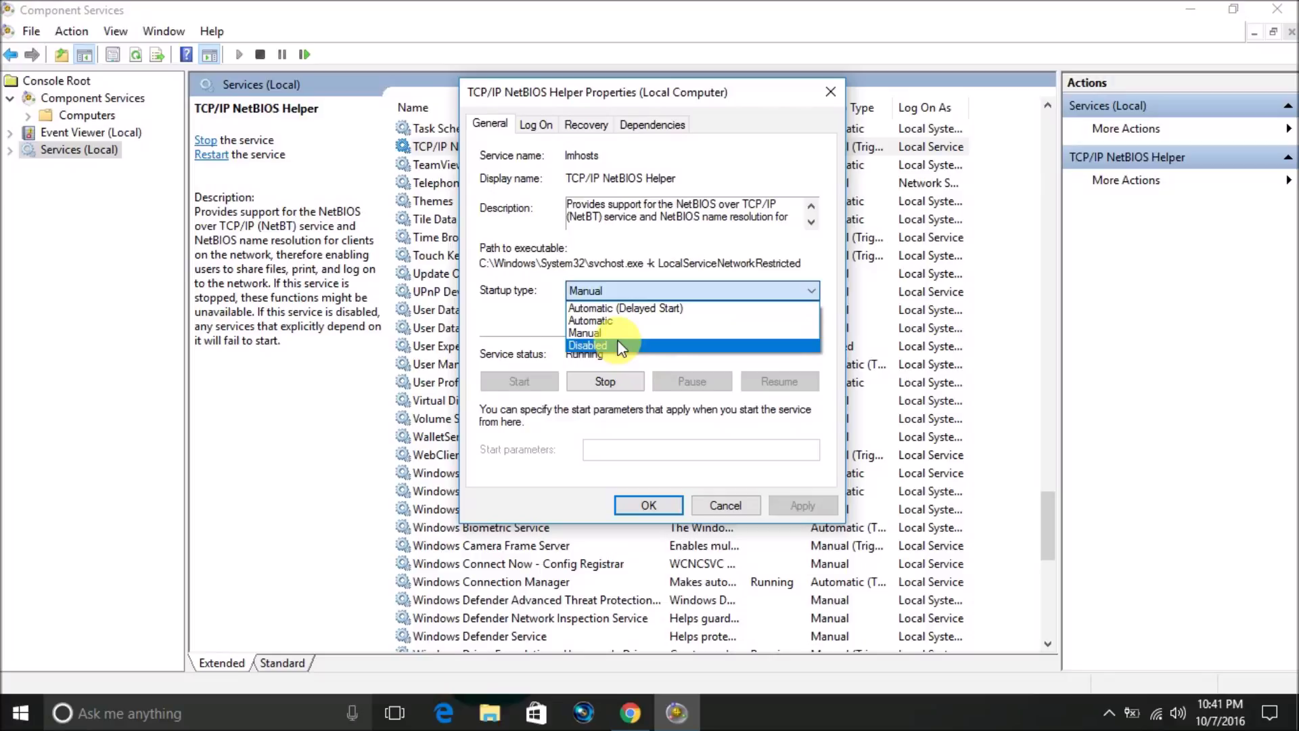
click(616, 339)
click(802, 505)
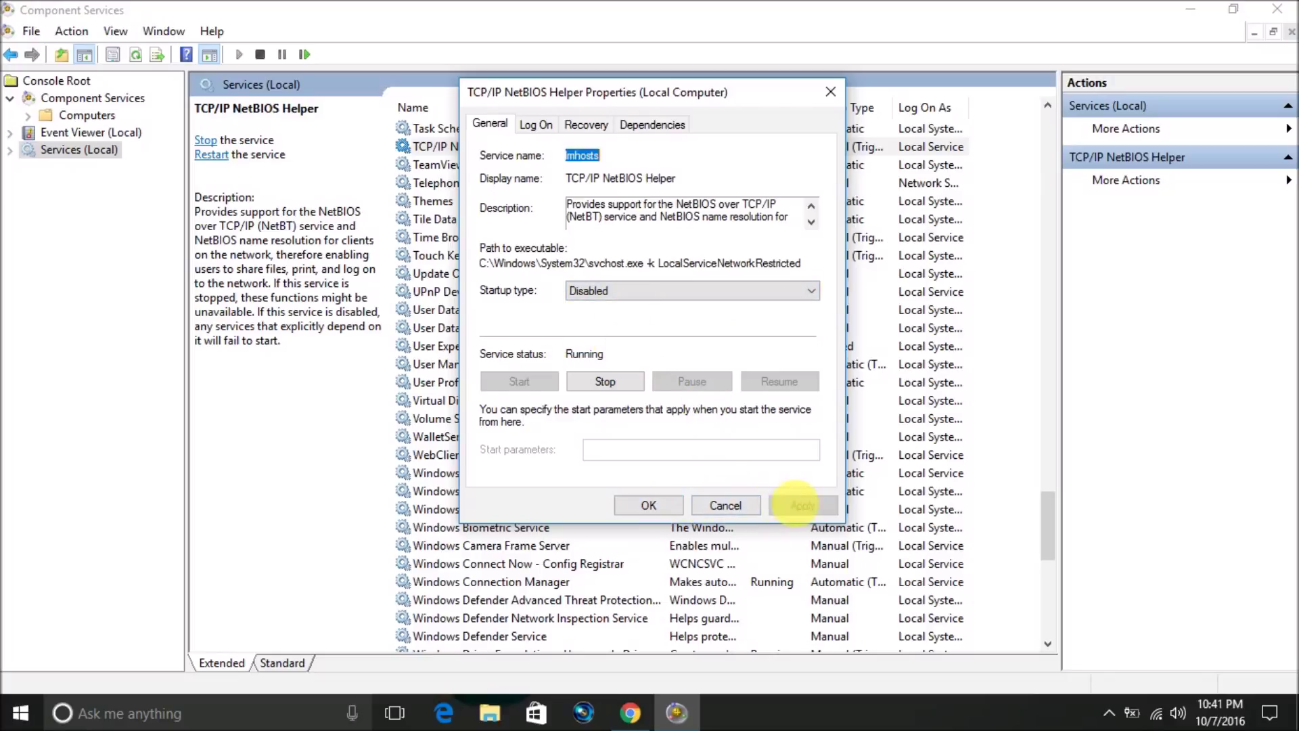
click(648, 505)
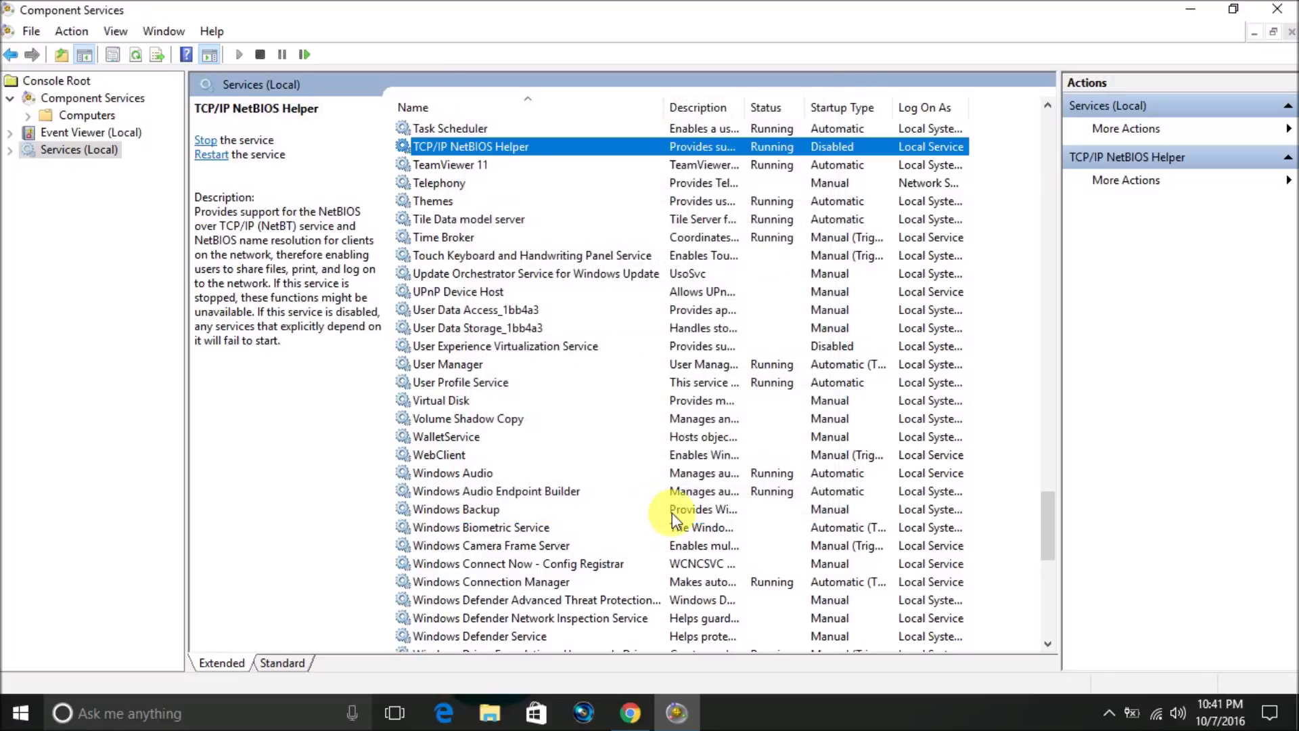
Restore the Component Services window to its smaller size, move it over the desktop and close it.
click(1233, 10)
drag(481, 93, 626, 86)
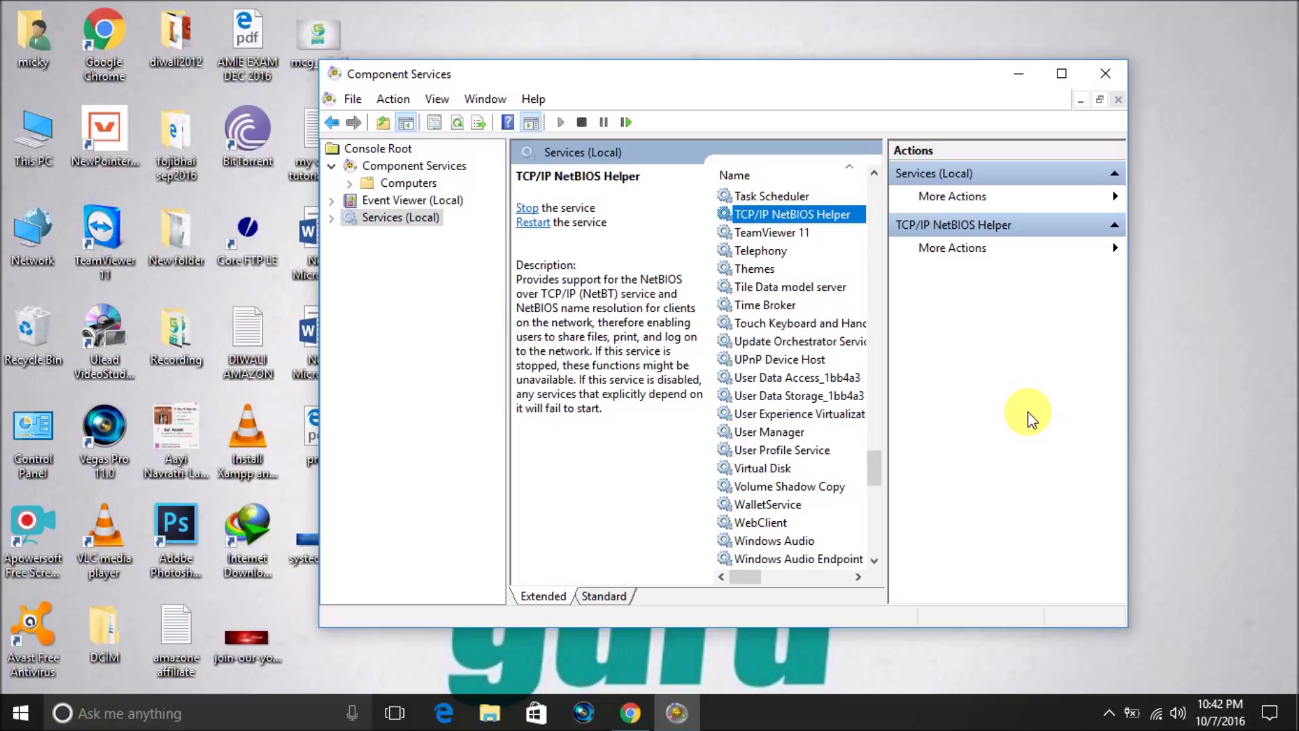
click(1107, 74)
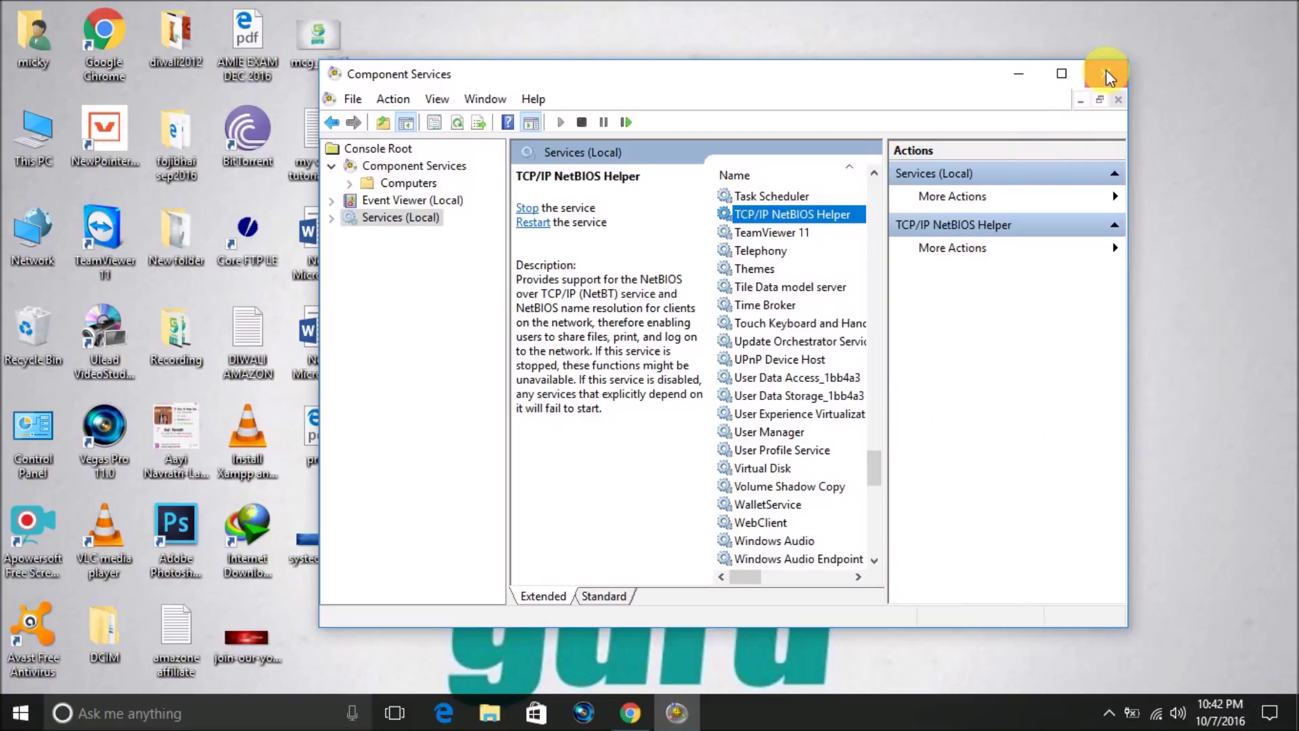
Refresh the desktop and switch to the Chrome window with the Computer Guru YouTube channel.
right_click(1027, 213)
click(1067, 275)
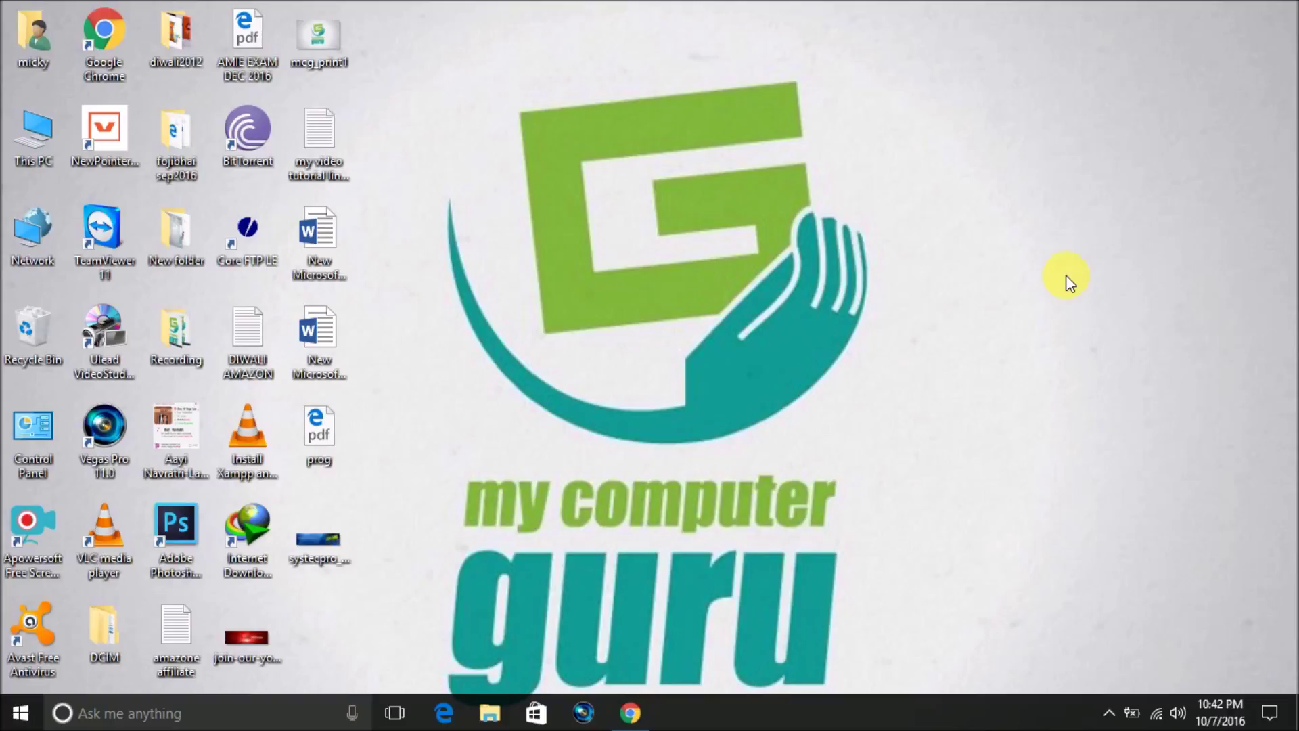
click(642, 712)
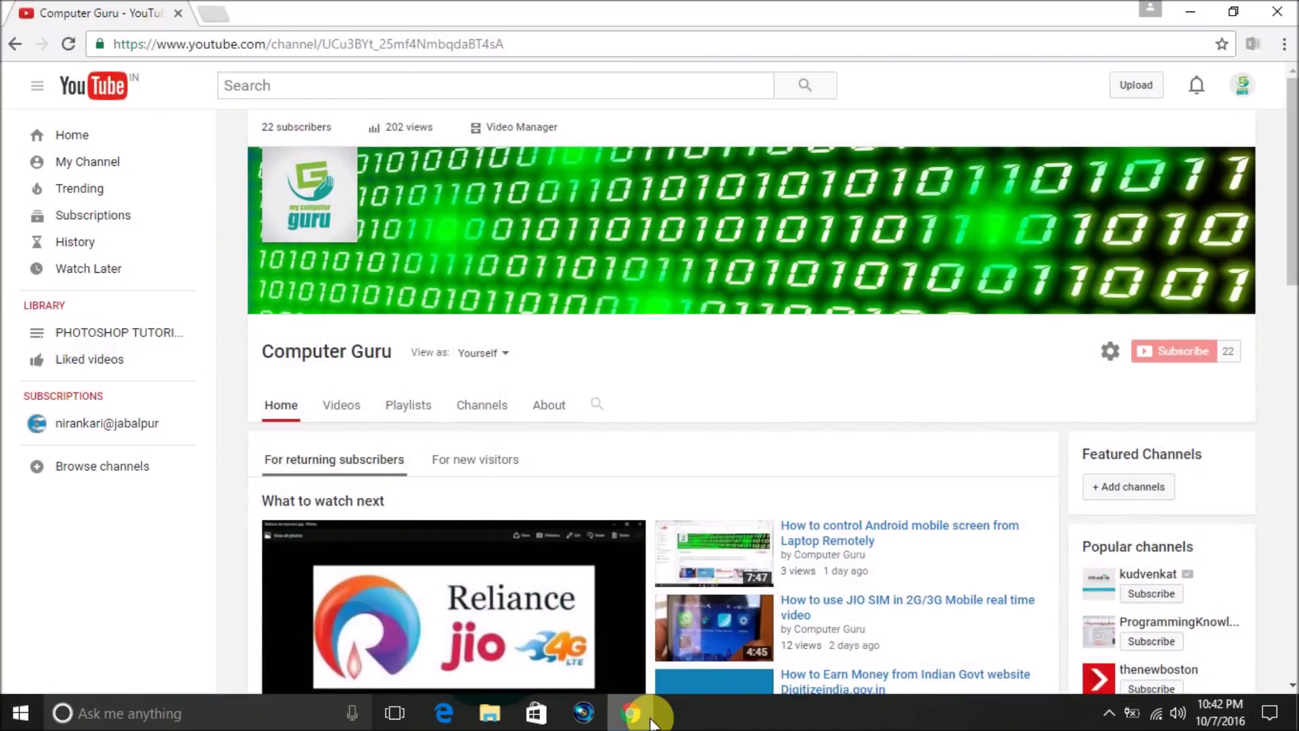